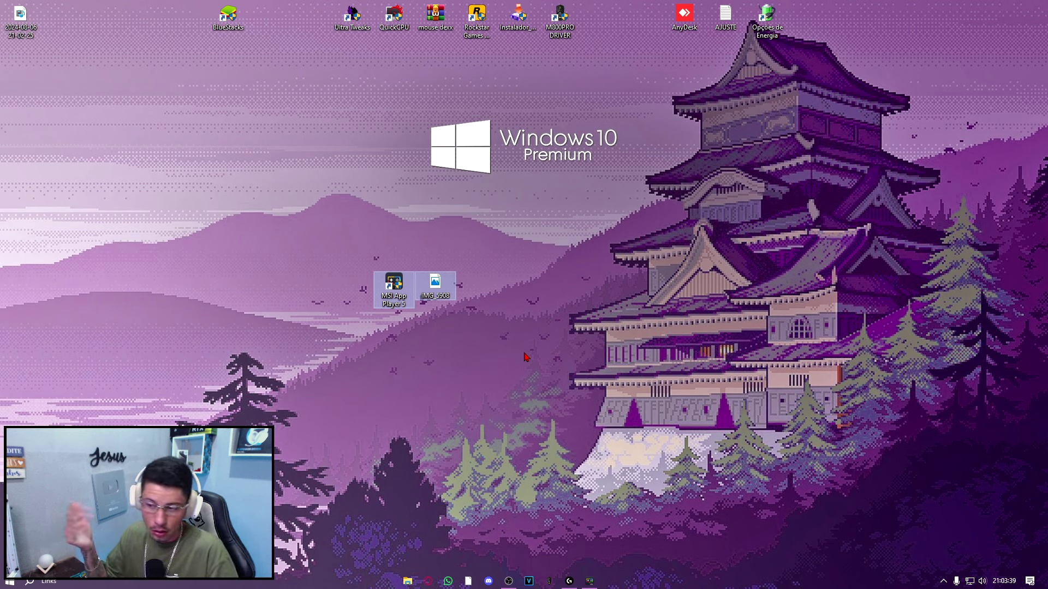
Step: Move the MSI App Player 5 and IMG_5908 icons together toward the centre of the desktop
left_click_drag(307, 230, 509, 321)
mouse_move(393, 283)
left_mouse_down()
mouse_move(514, 301)
mouse_move(517, 329)
left_mouse_up()
mouse_move(387, 264)
left_mouse_down()
mouse_move(675, 446)
mouse_move(561, 266)
left_mouse_up()
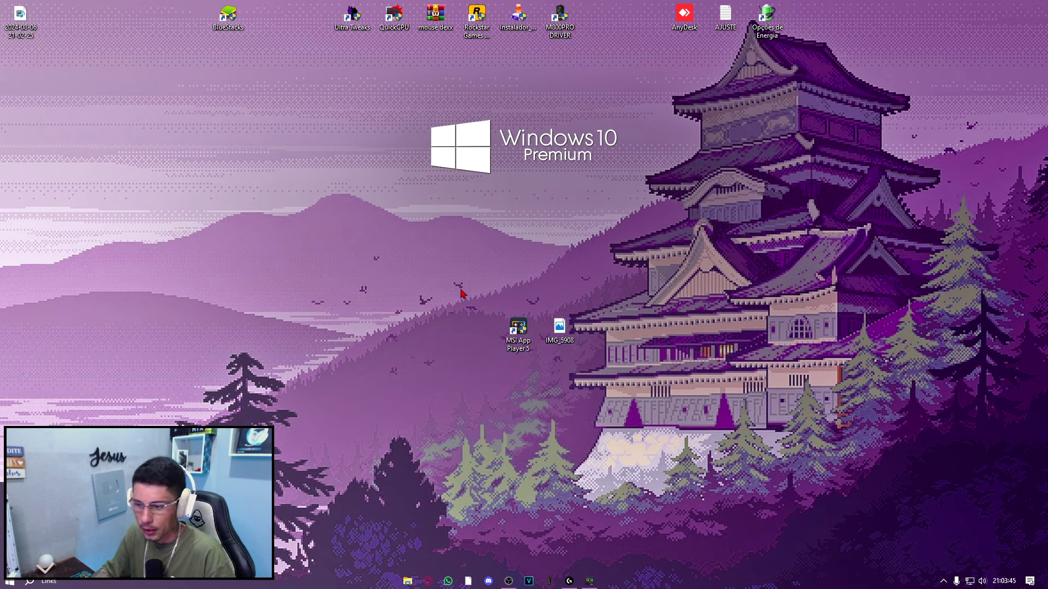
Step: Minimize the IMG_5908 image window and launch Free Fire in MSI App Player
left_click_drag(0, 101, 286, 83)
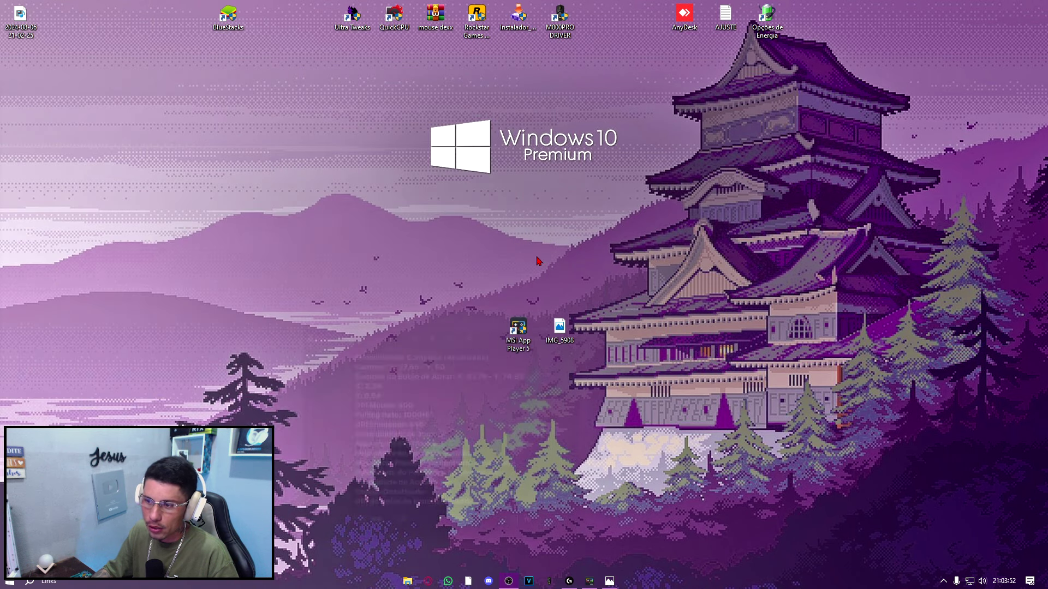
left_click(481, 78)
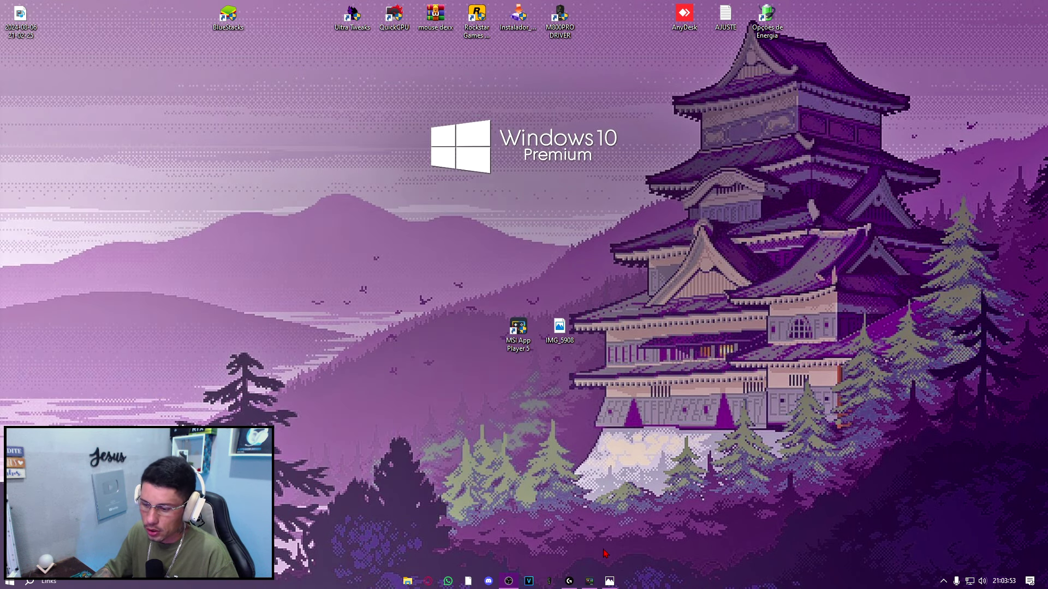
left_click(590, 581)
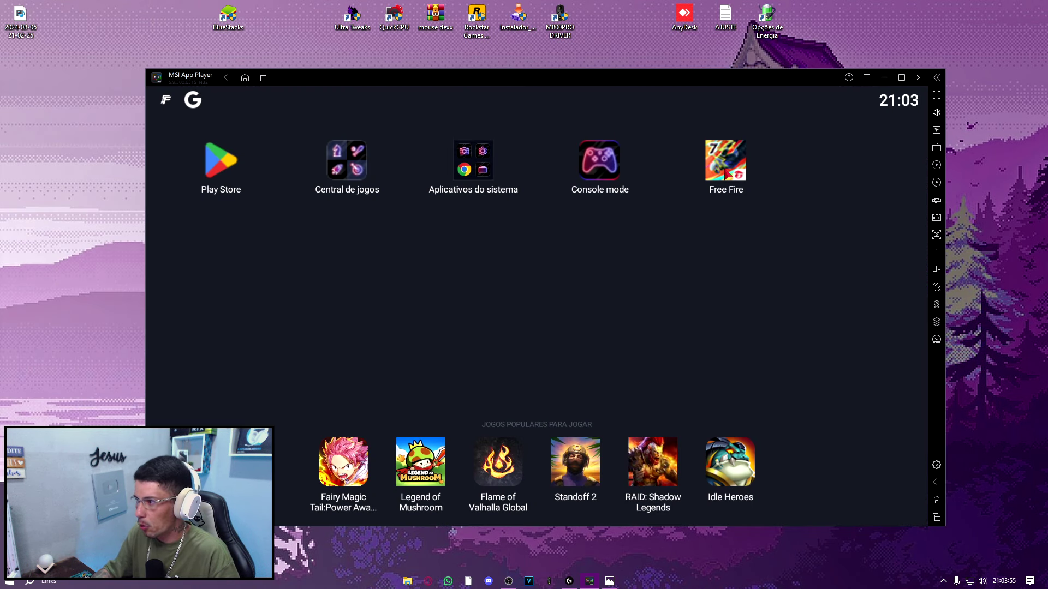
left_click(709, 188)
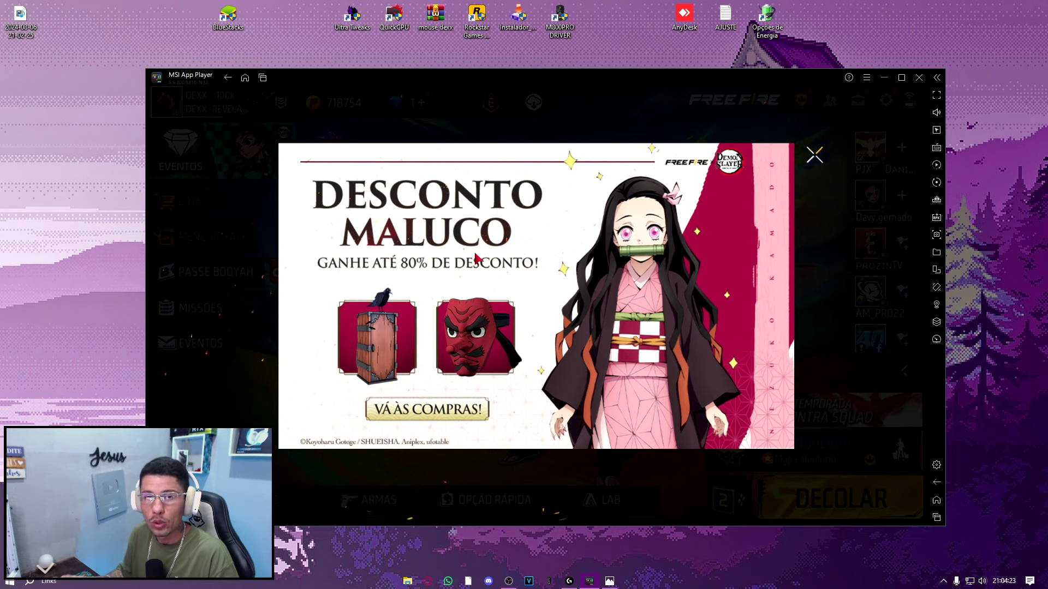
Step: Dismiss the Free Fire promotional pop-ups and choose the Treinamento game mode
left_click(815, 161)
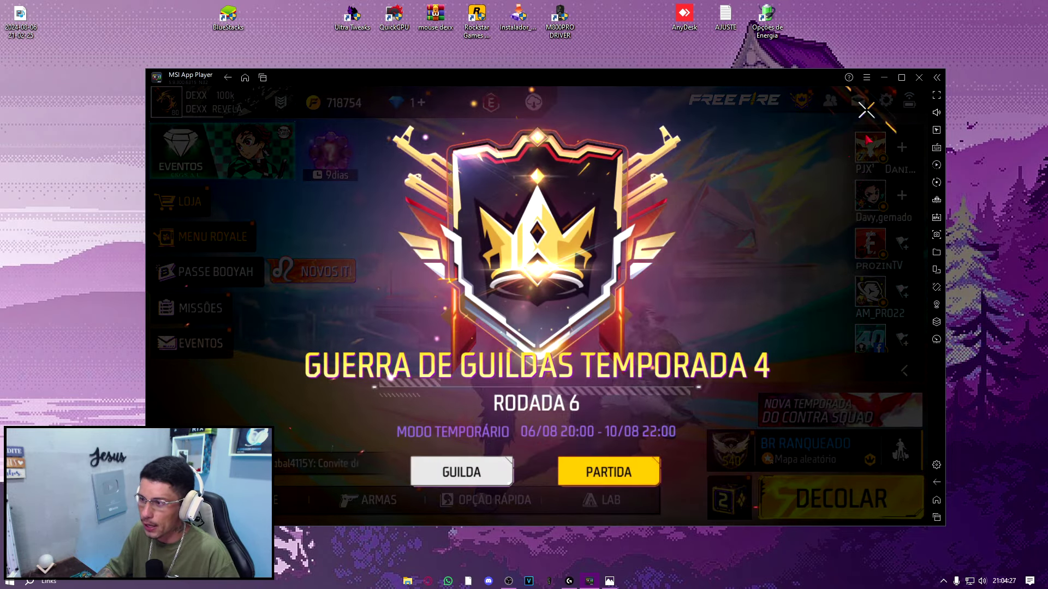
left_click(748, 254)
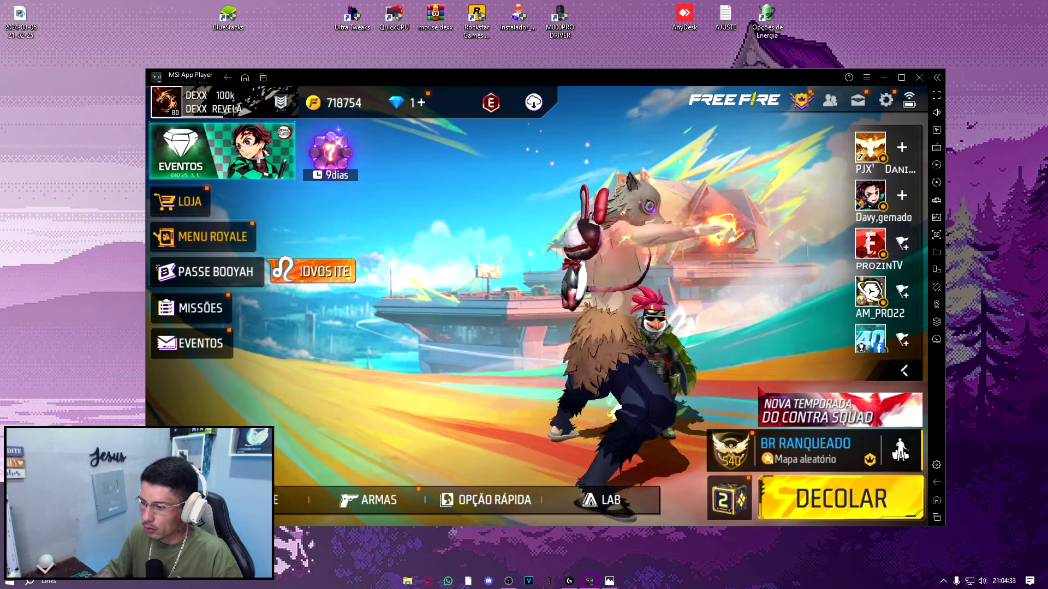
left_click(734, 448)
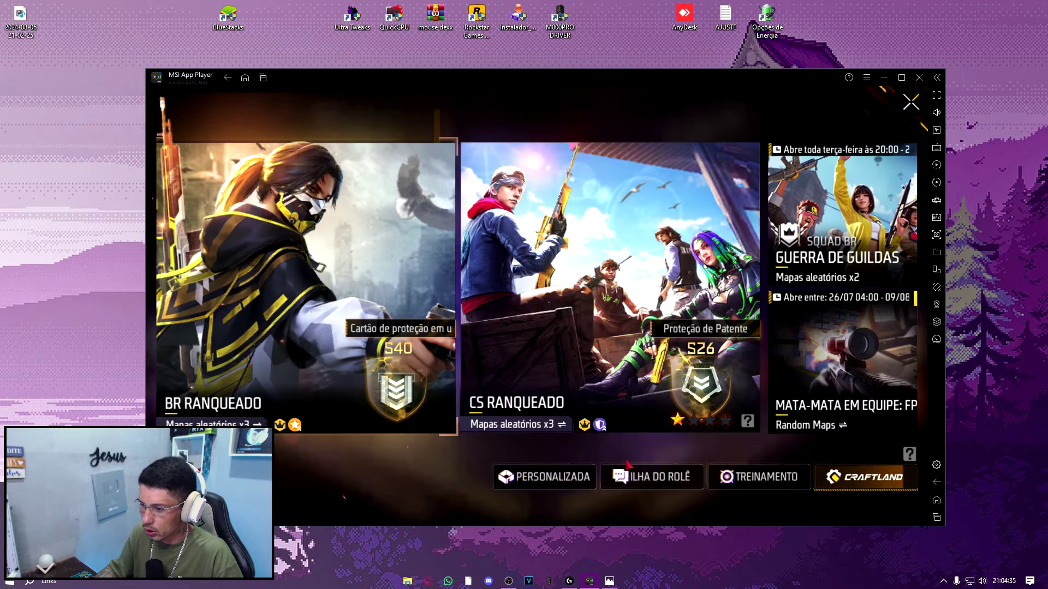
left_click(762, 482)
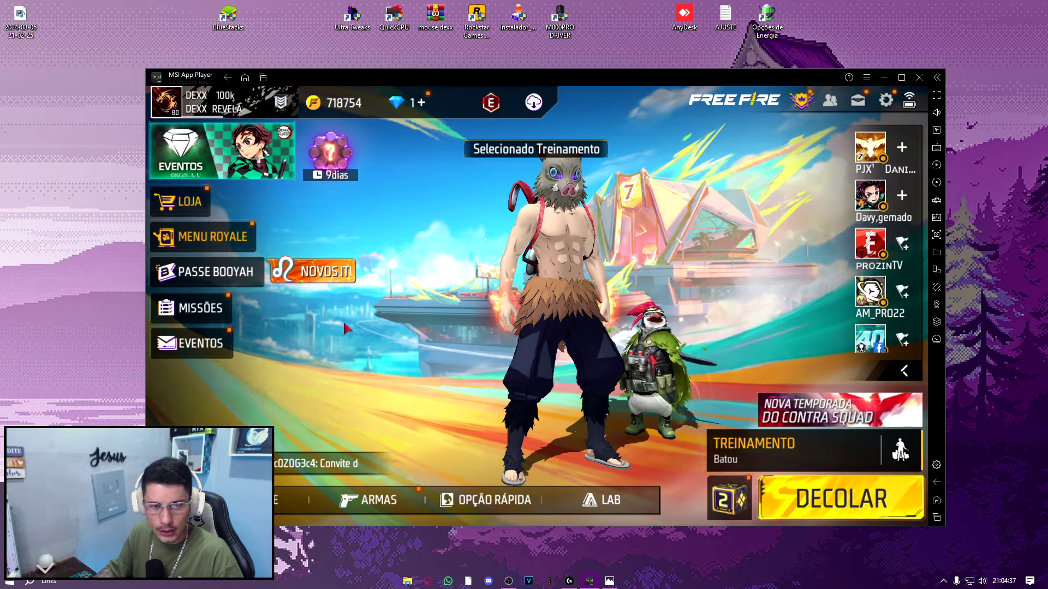
Step: Collapse the emulator's side toolbar and bring up the IMG_5908.png sensitivity sheet
left_click(936, 77)
left_click_drag(557, 82, 565, 68)
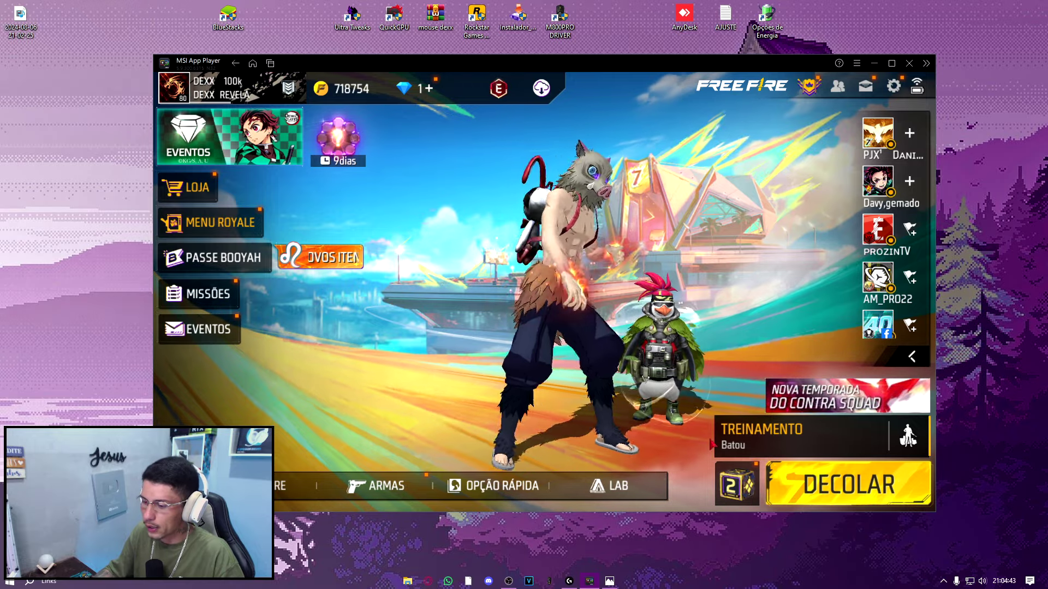
left_click(610, 581)
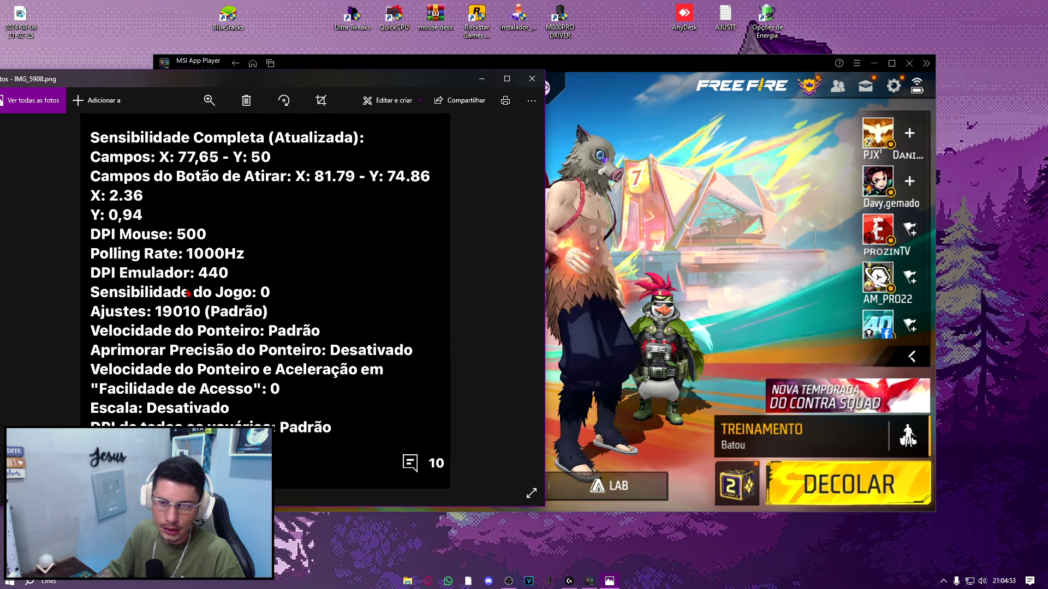
Step: Check the custom pixel density in the emulator's display settings, then close the settings
left_click(846, 143)
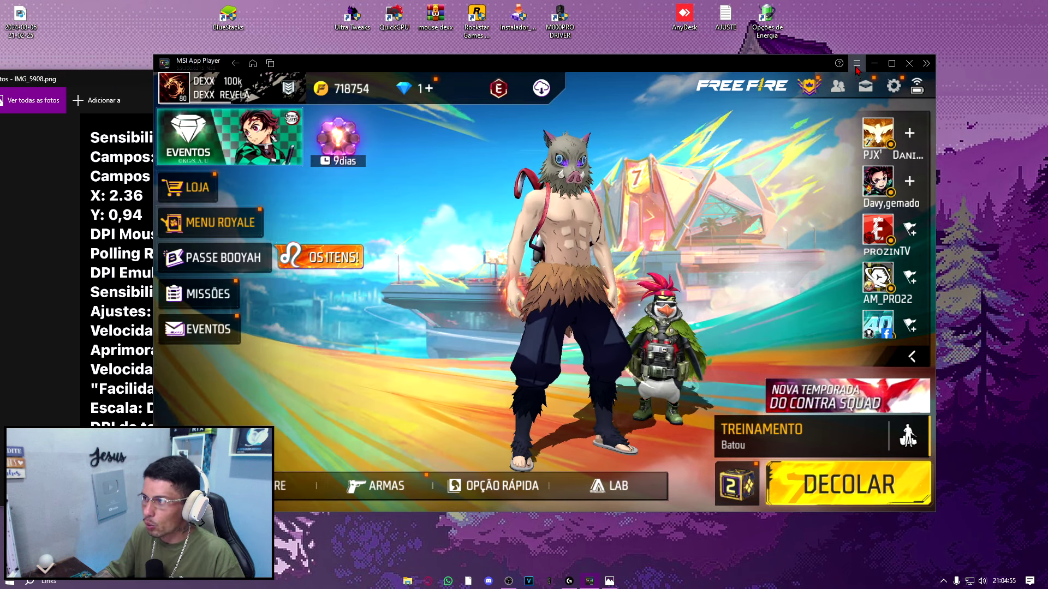
key("ctrl+shift+i")
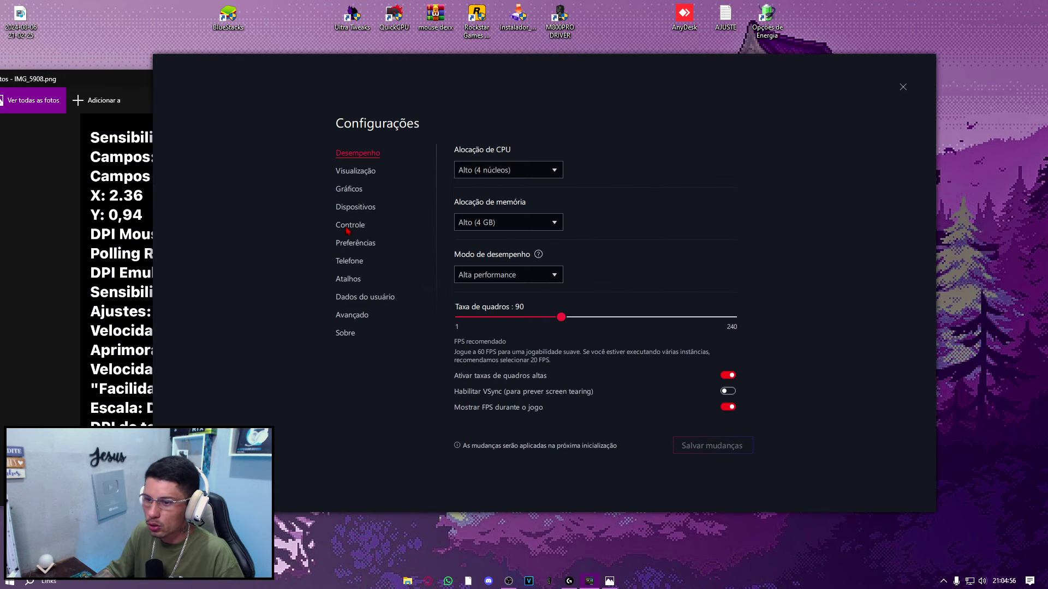
left_click(355, 171)
left_click(586, 303)
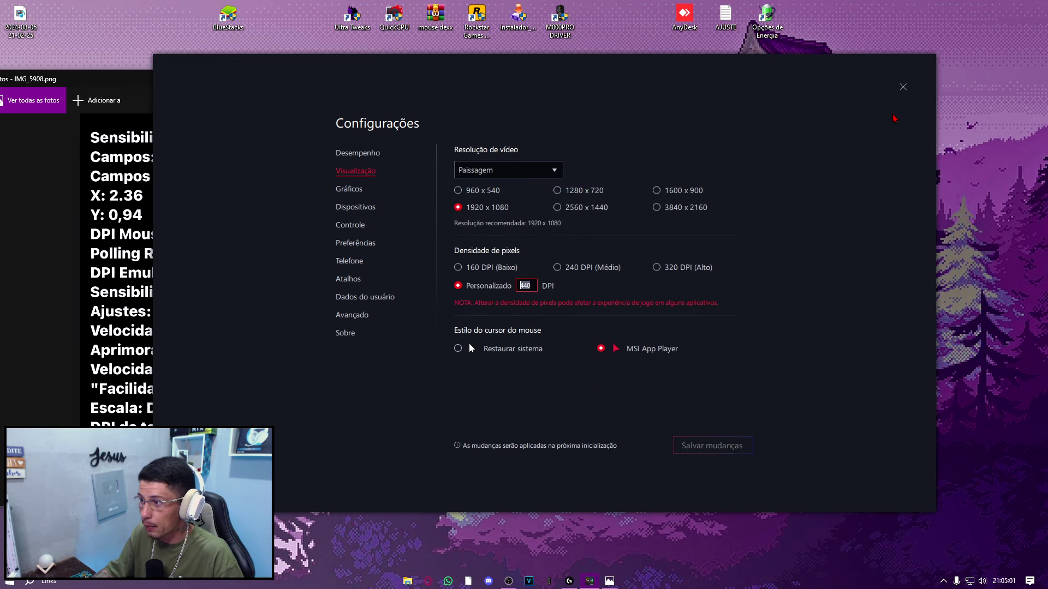
left_click(902, 87)
Step: Expand the emulator's side toolbar and open the control editor for Free Fire
left_click(136, 158)
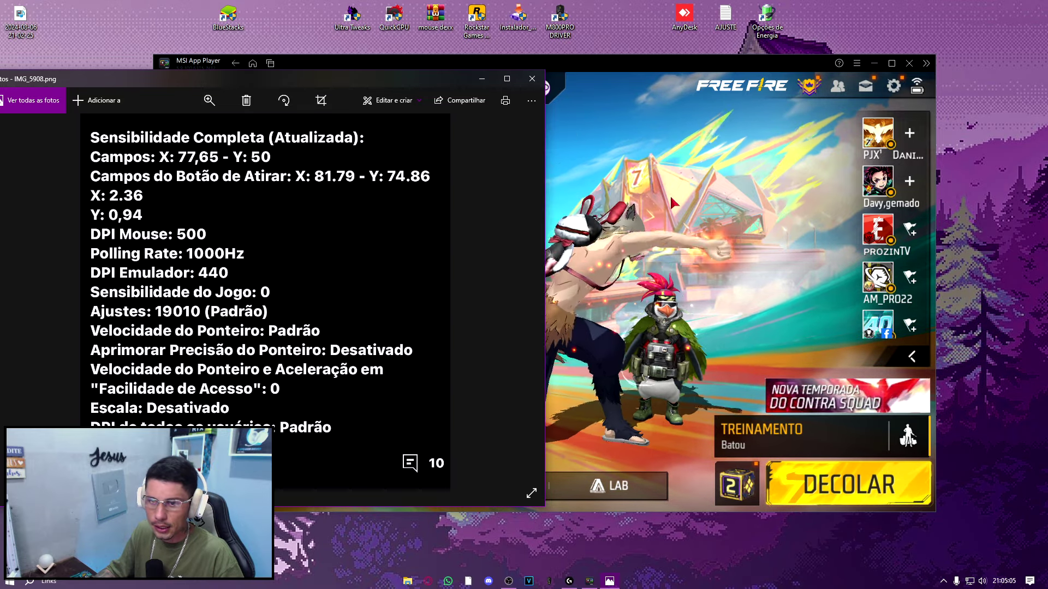
left_click(714, 187)
left_click(925, 63)
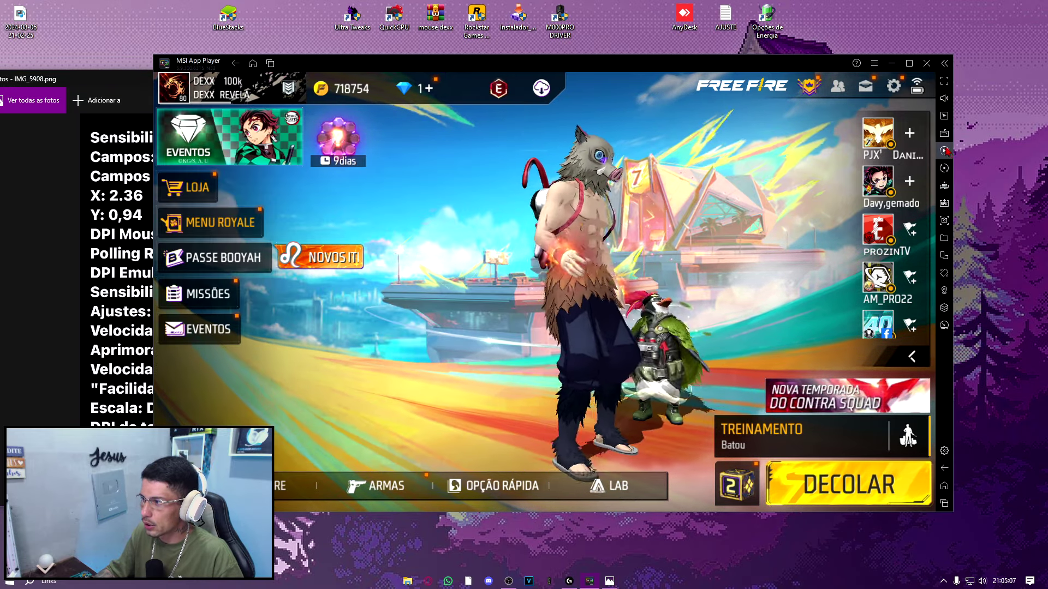
left_click(944, 133)
left_click(868, 256)
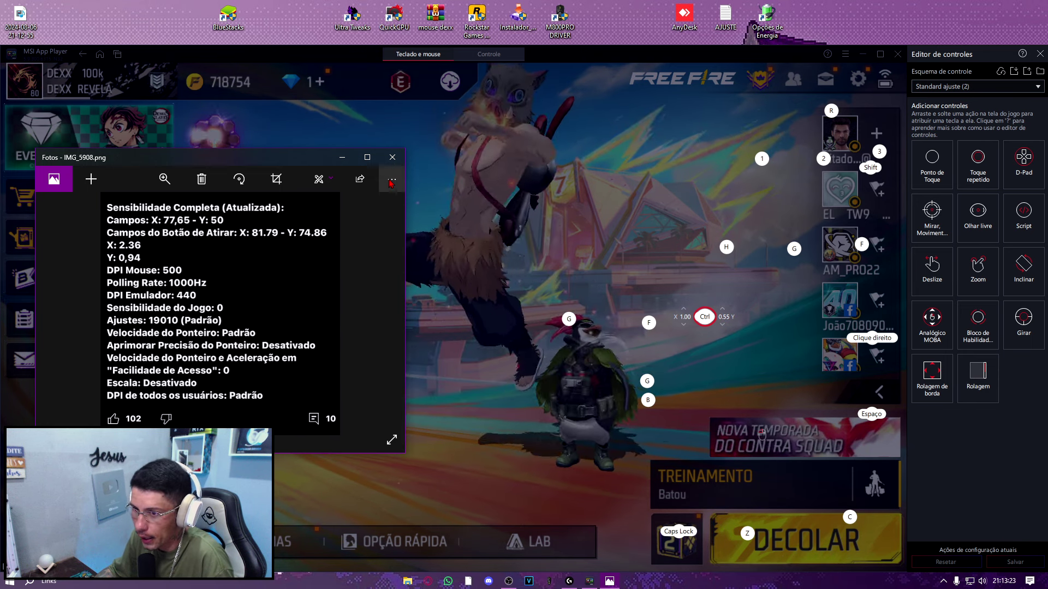
Step: In the Ctrl aim control's settings, set the left-button fire position X (Posição de ação X) to 81.79
left_click(704, 316)
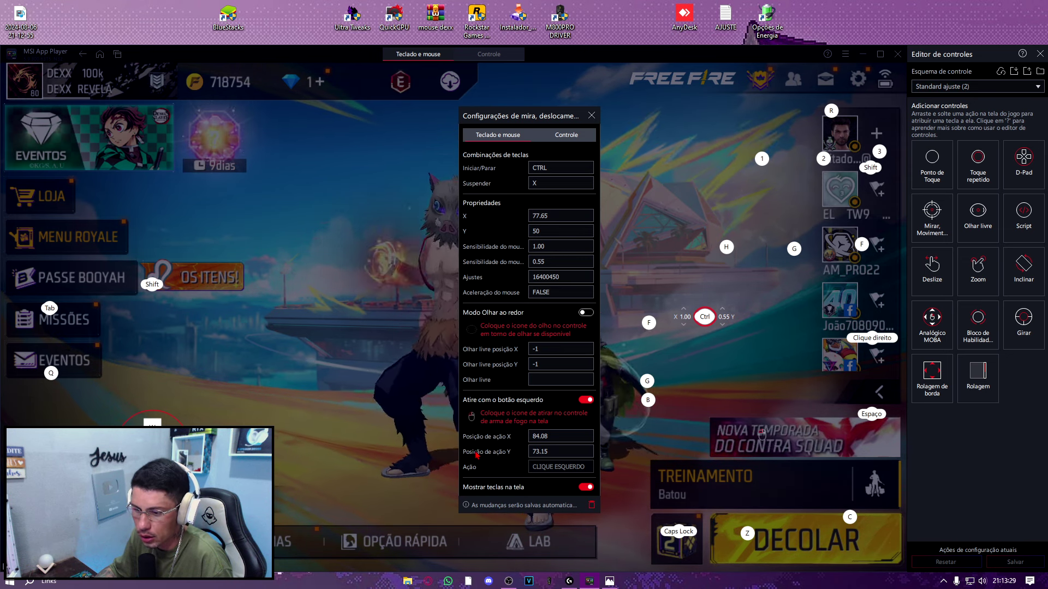
left_click(609, 580)
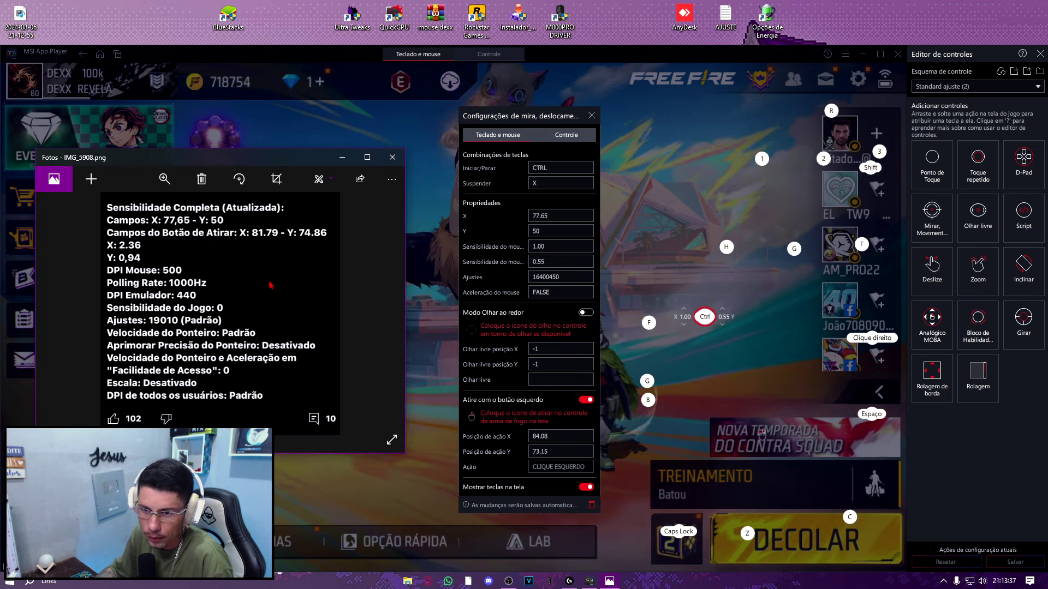
left_click(543, 440)
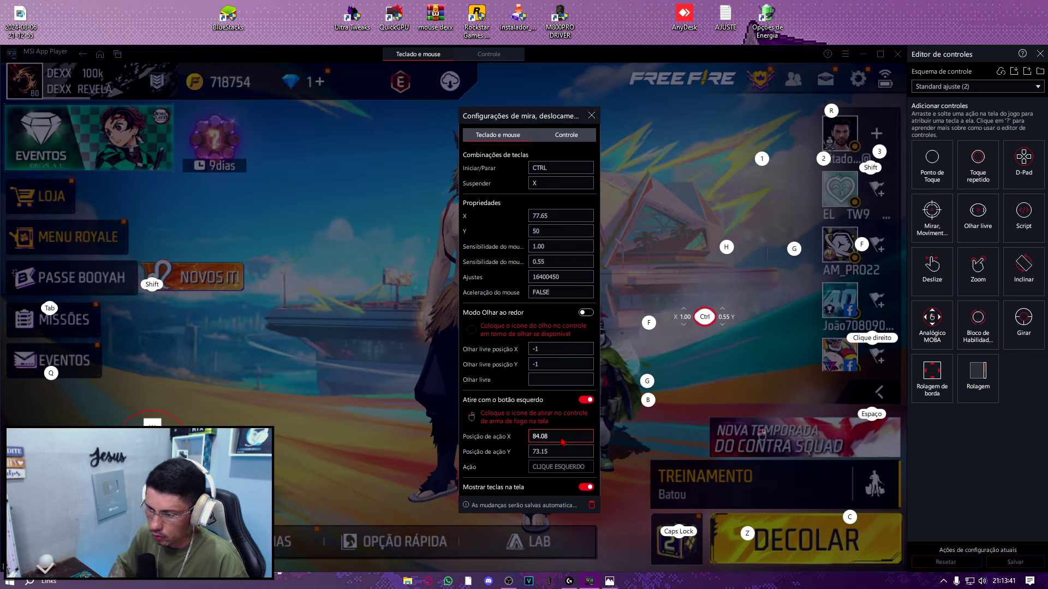
key("BackSpace")
key("BackSpace")
key("BackSpace")
key("BackSpace")
type("1.")
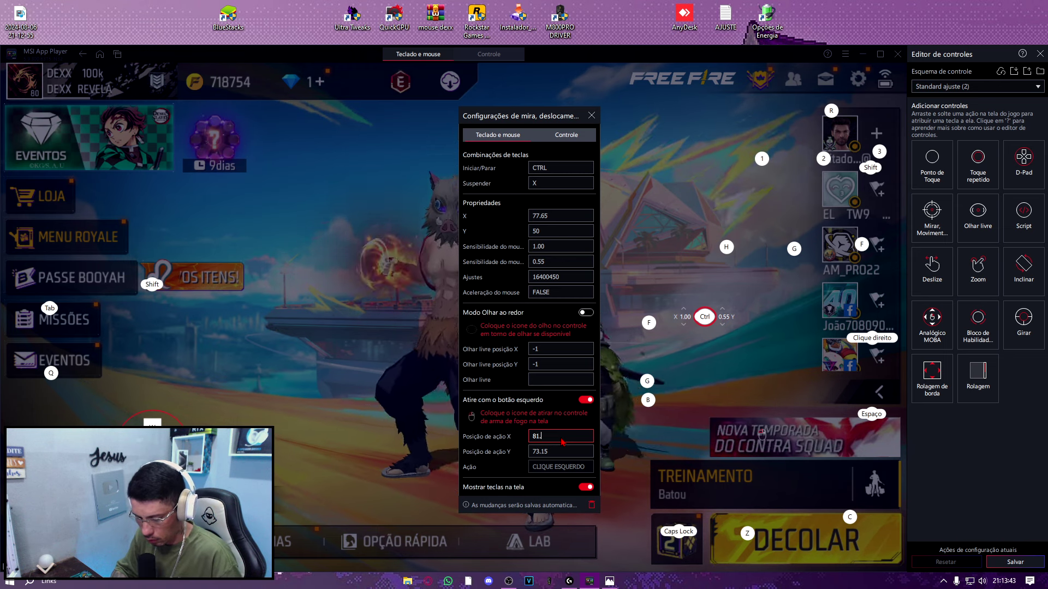
type("70")
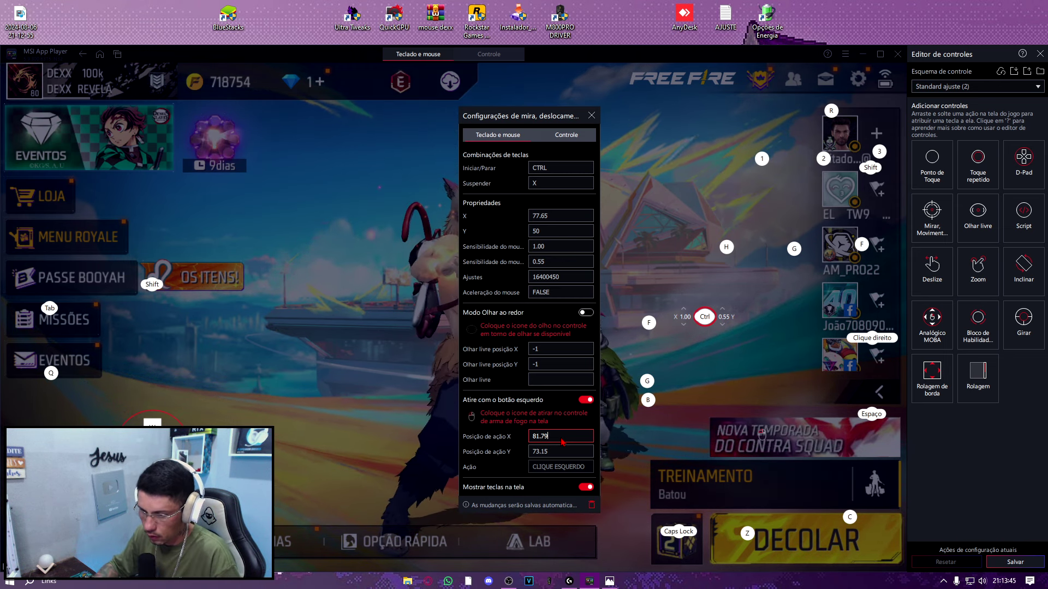
Step: Set the aim control's fire position Y (Posição de ação Y) to 74.26 and save the control scheme
left_click(609, 580)
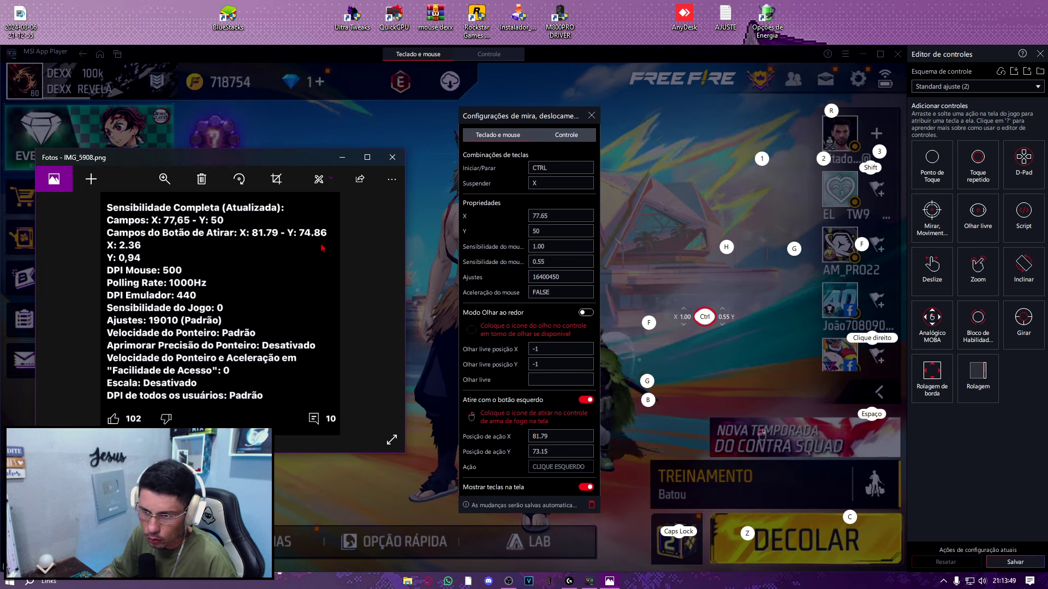
left_click(566, 454)
key("BackSpace")
key("BackSpace")
key("BackSpace")
key("BackSpace")
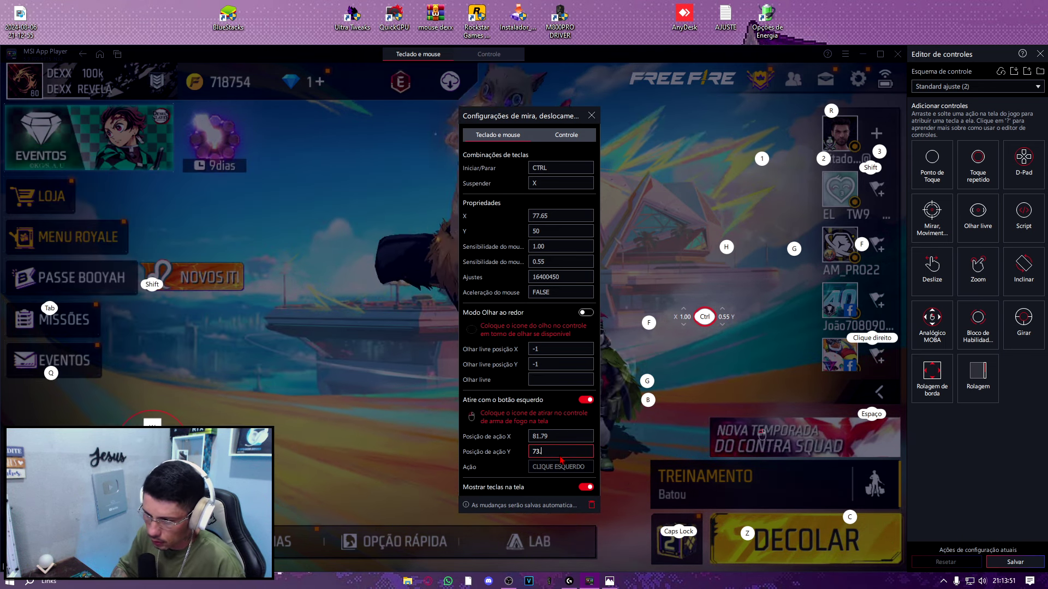
type("4.")
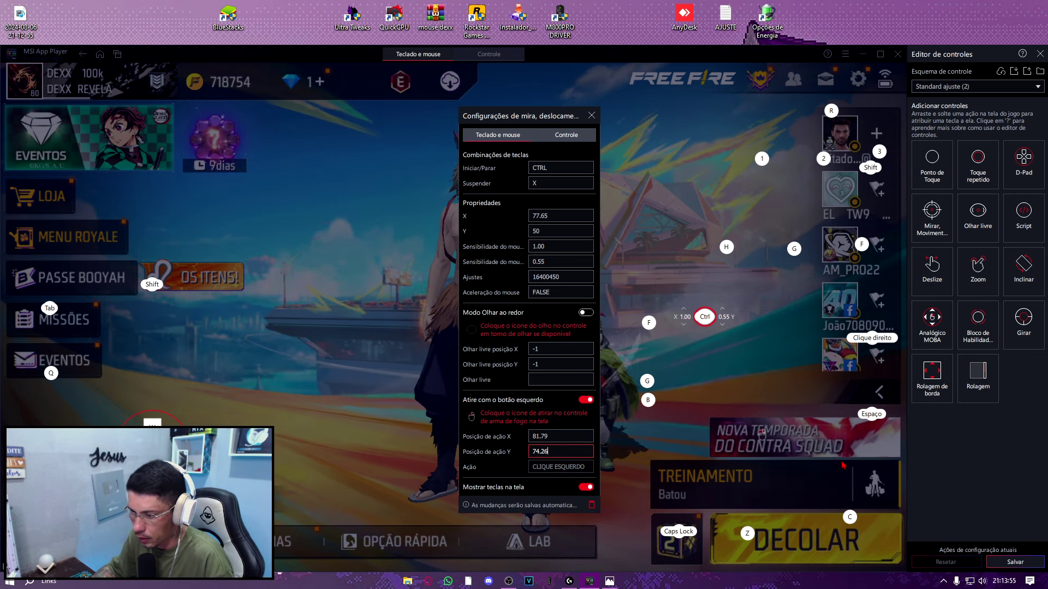
left_click(1015, 562)
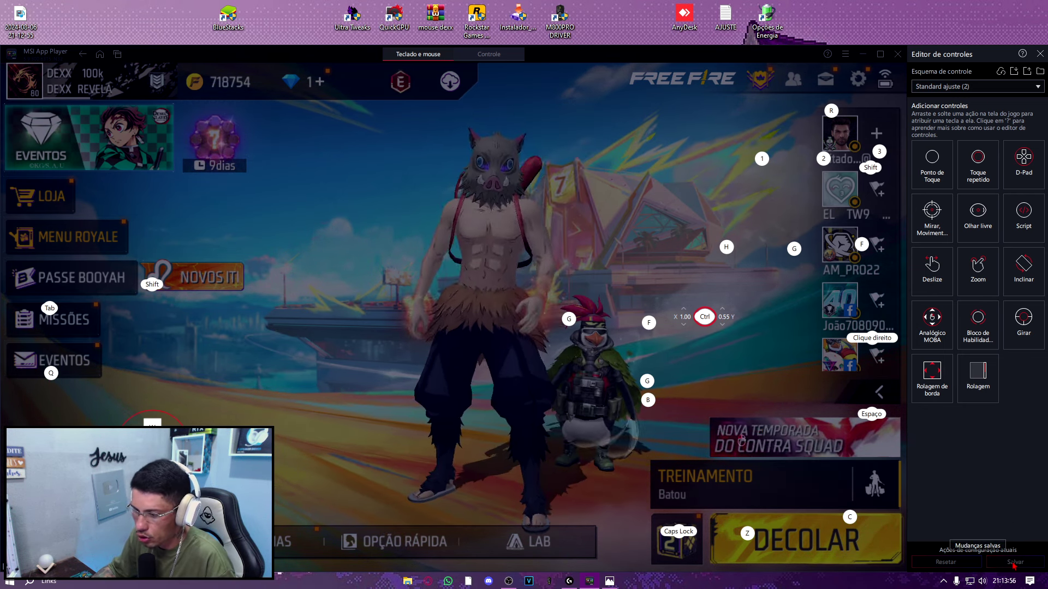
Step: Set the aim control's X mouse sensitivity to 2.36 and save the control scheme
left_click(609, 581)
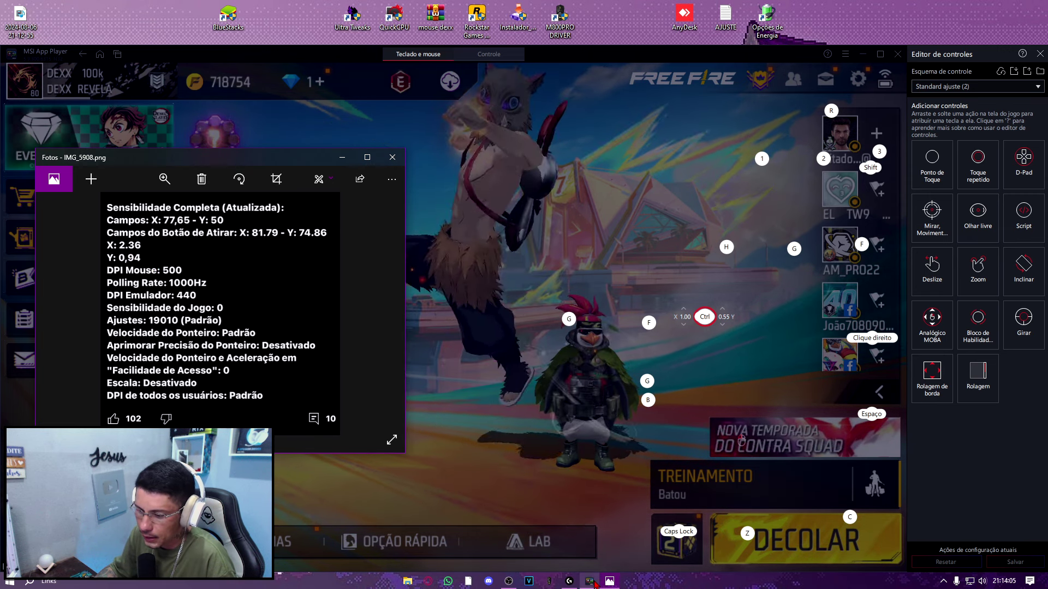
left_click(702, 319)
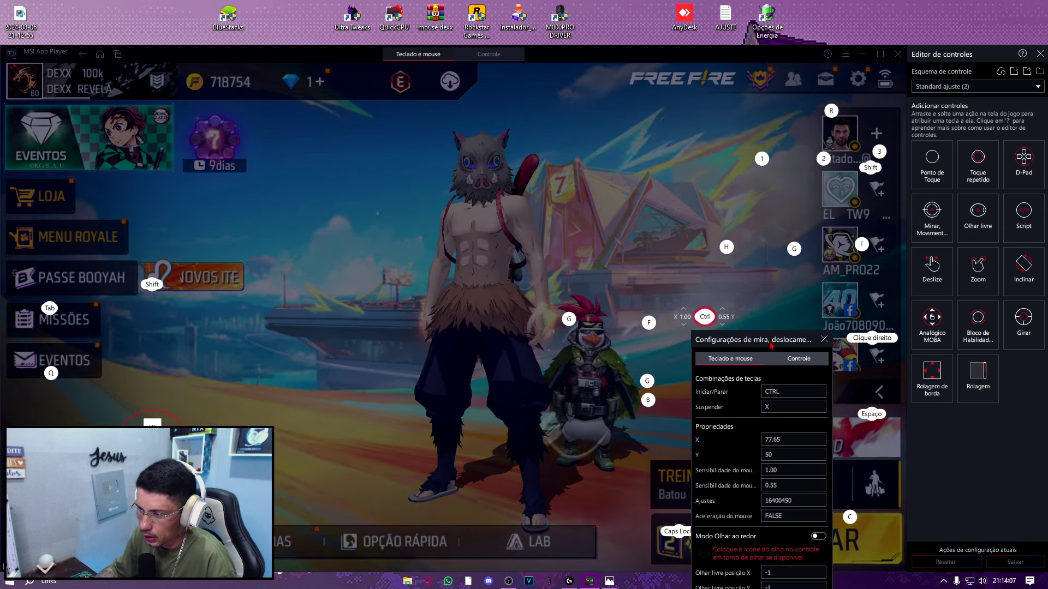
left_click_drag(763, 339, 556, 139)
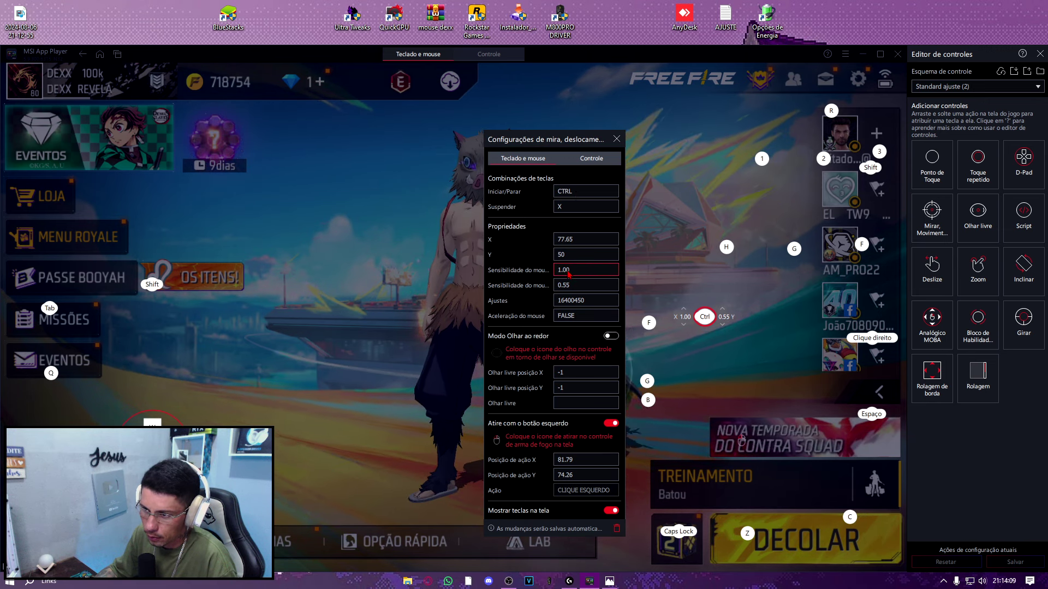
type("2.36")
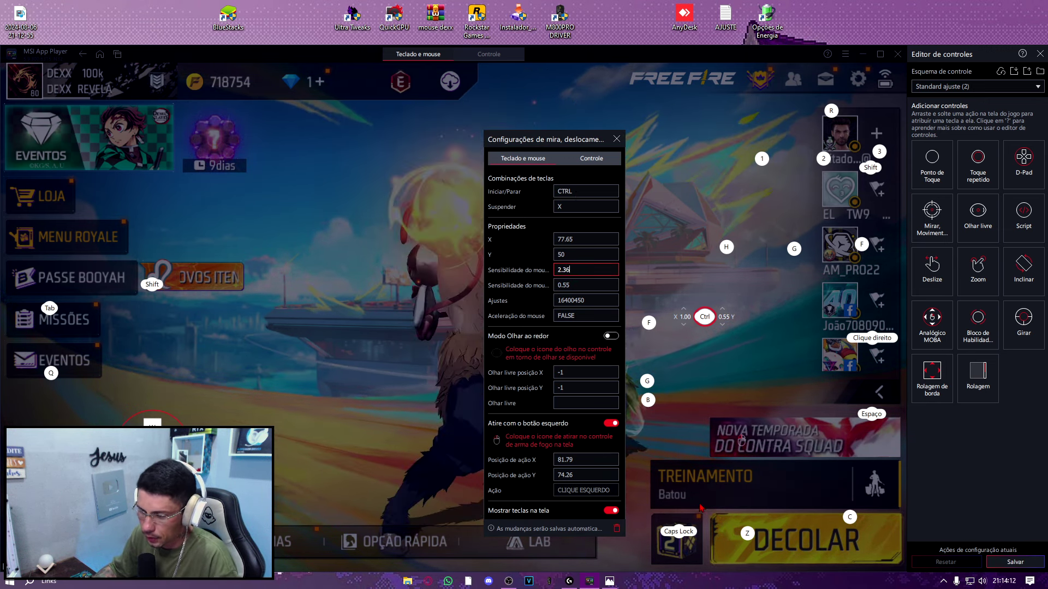
left_click(1015, 562)
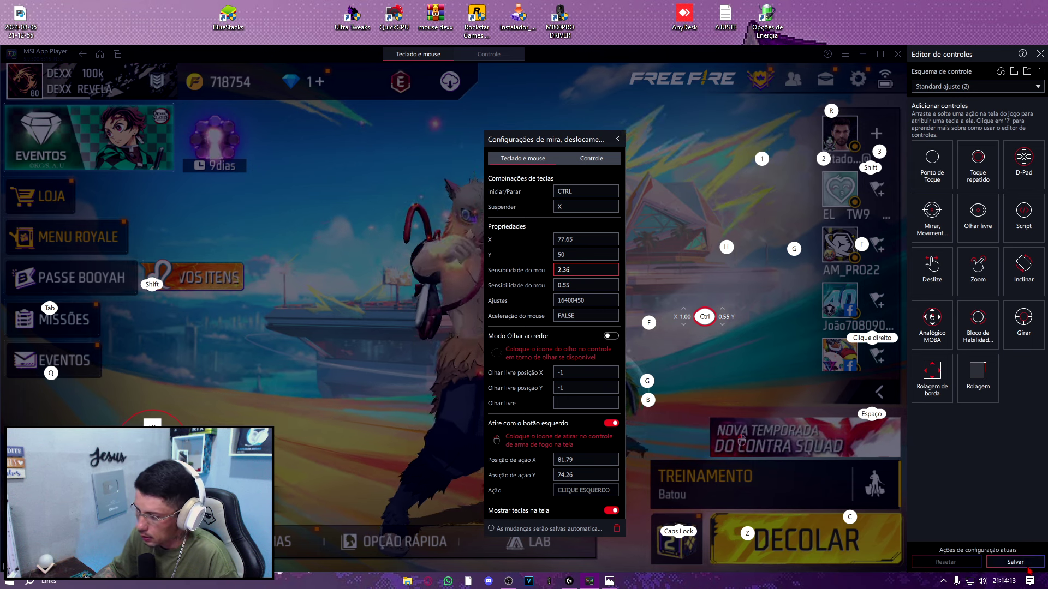
Step: Set the Ctrl aim control's Y mouse sensitivity to 0.94, as listed on the sheet, and save the control scheme
left_click(609, 582)
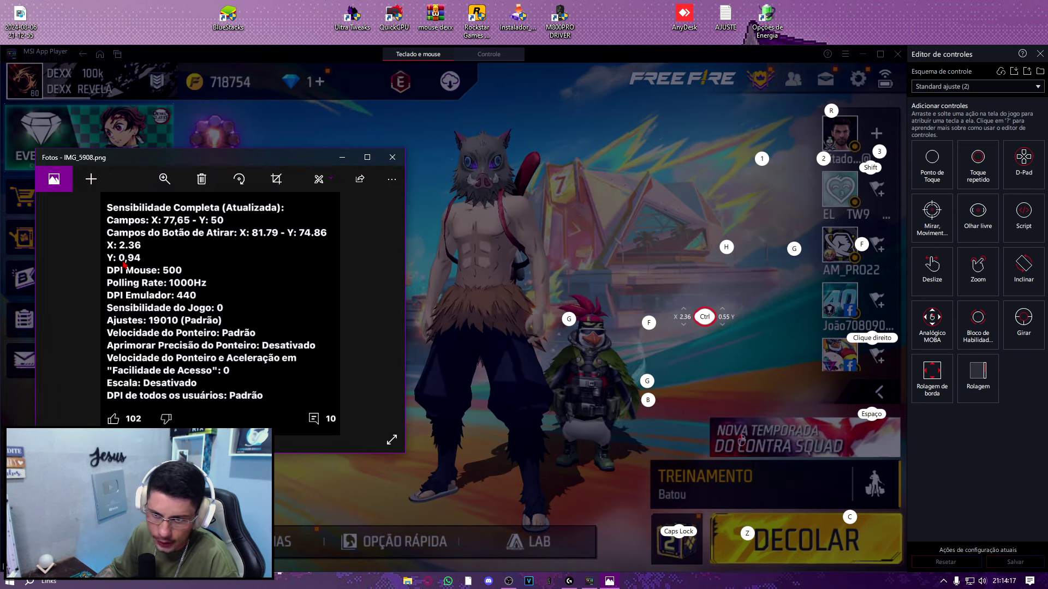
left_click(651, 583)
left_click(704, 316)
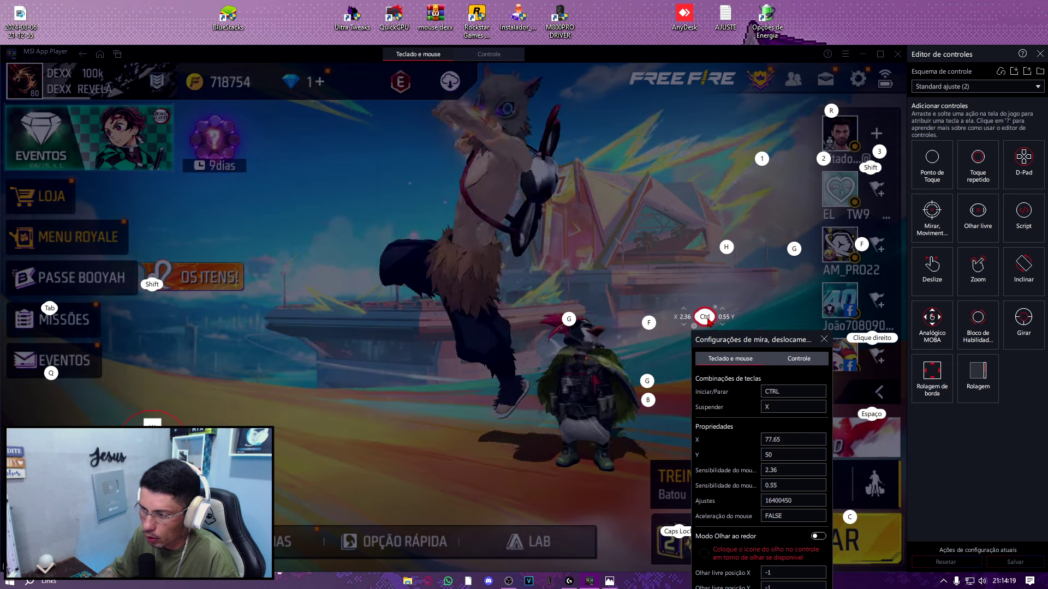
left_click(535, 277)
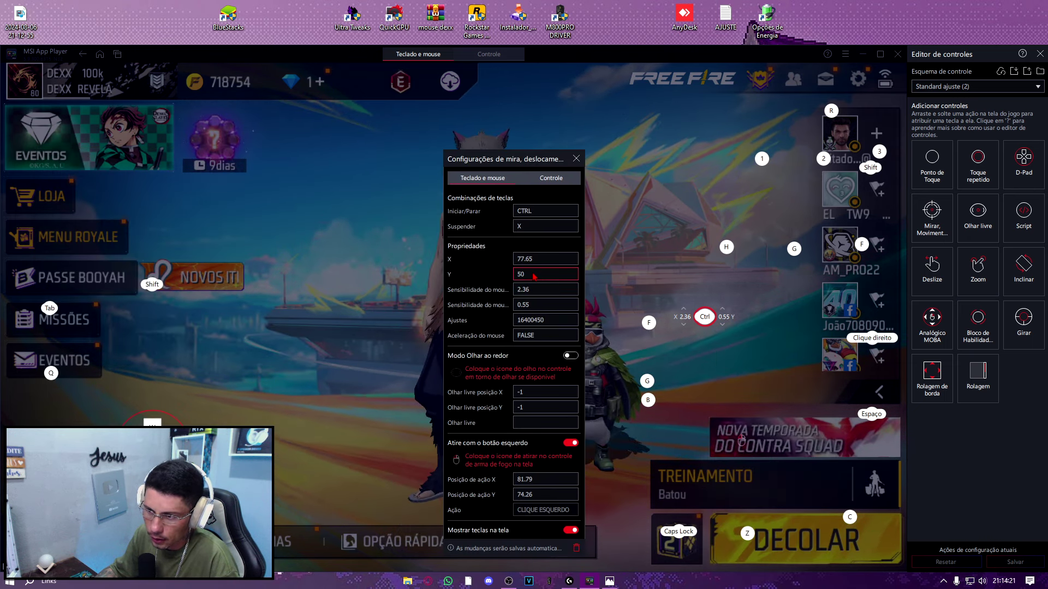
left_click(530, 305)
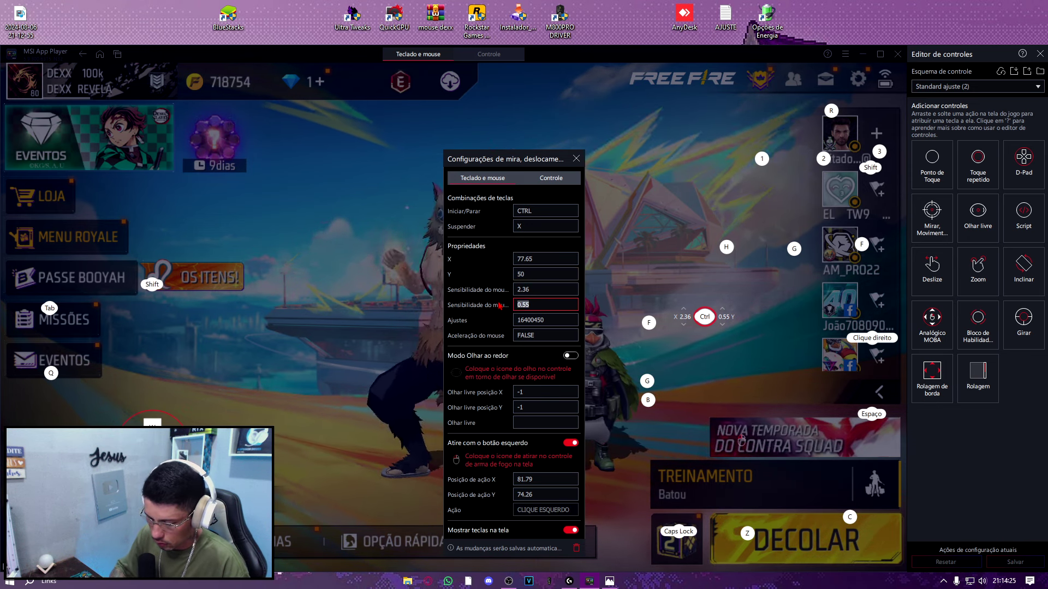
type("0.94")
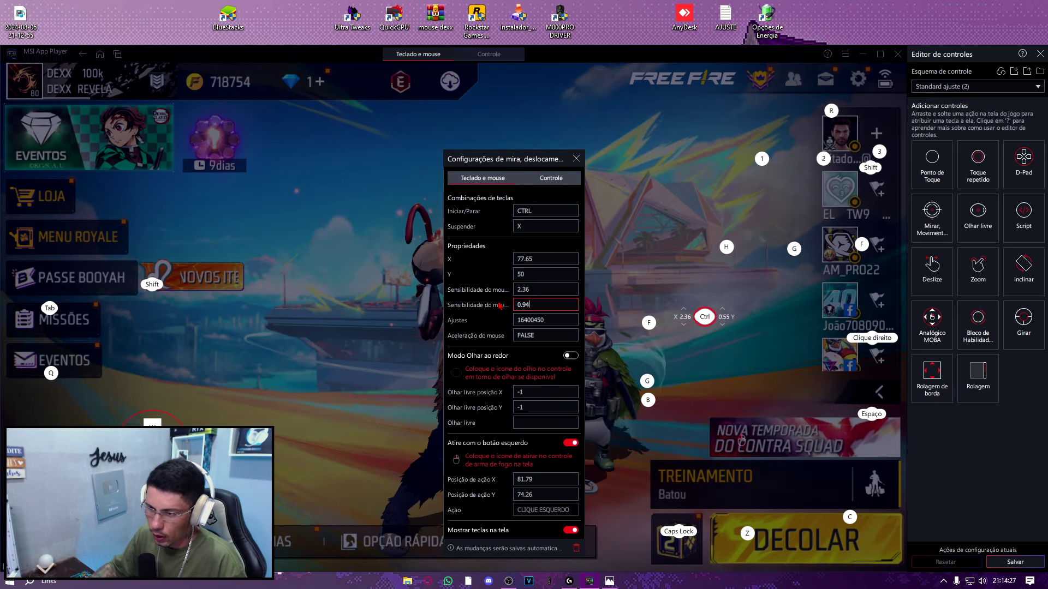
left_click(1015, 562)
Step: In the Delux mouse driver, set the first DPI level to 500 and make it active, with the polling rate at 1000Hz
left_click(609, 581)
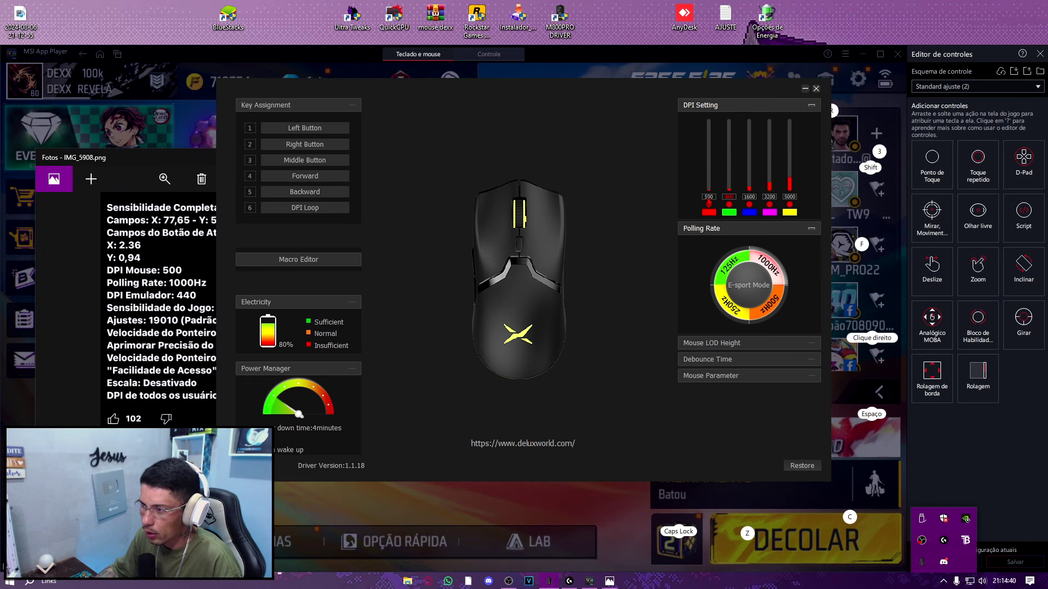
left_click(708, 207)
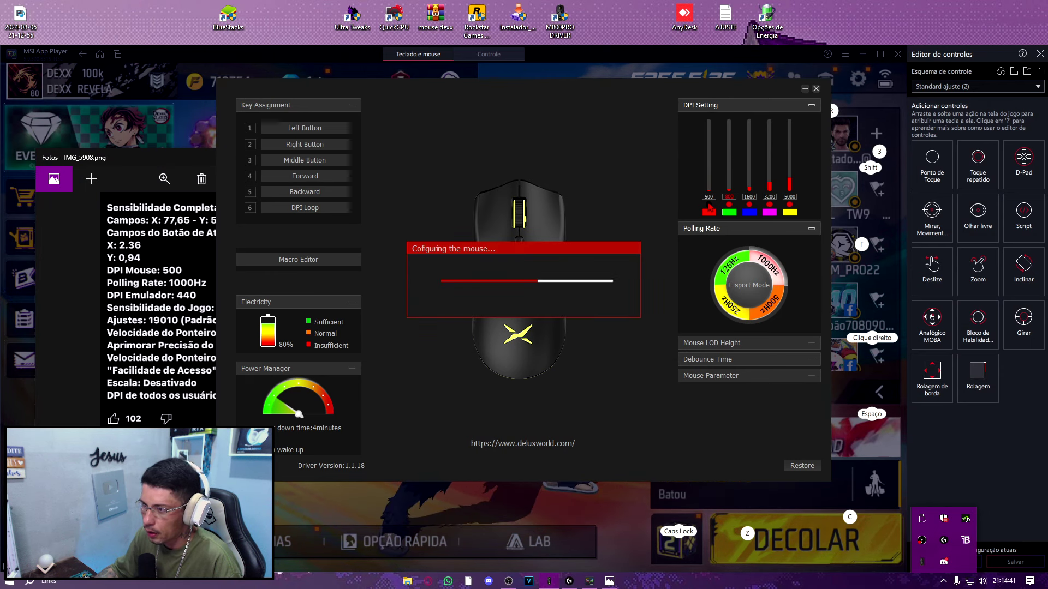
left_click(708, 206)
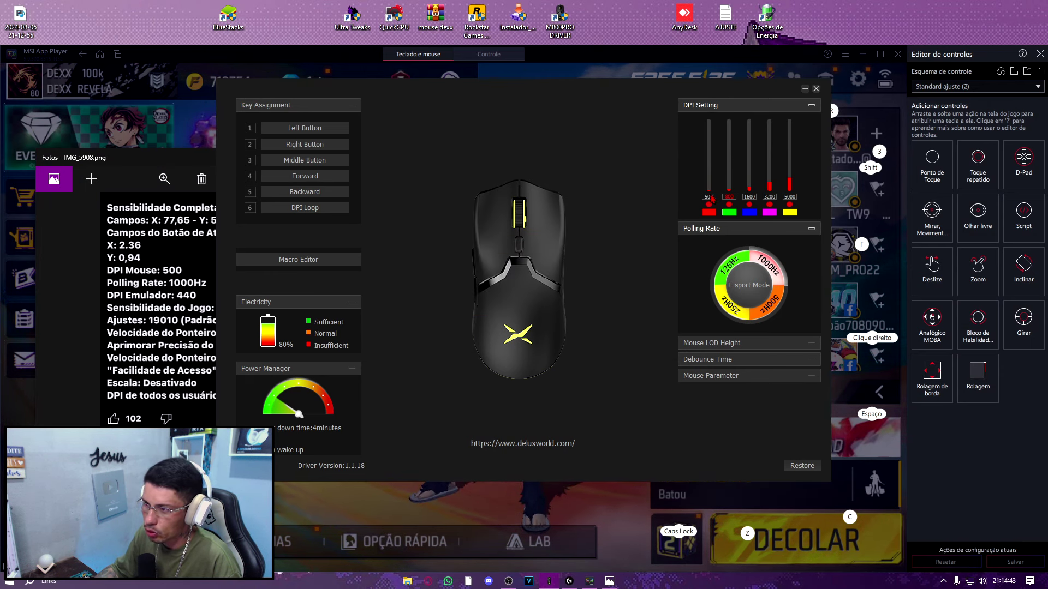
double_click(709, 196)
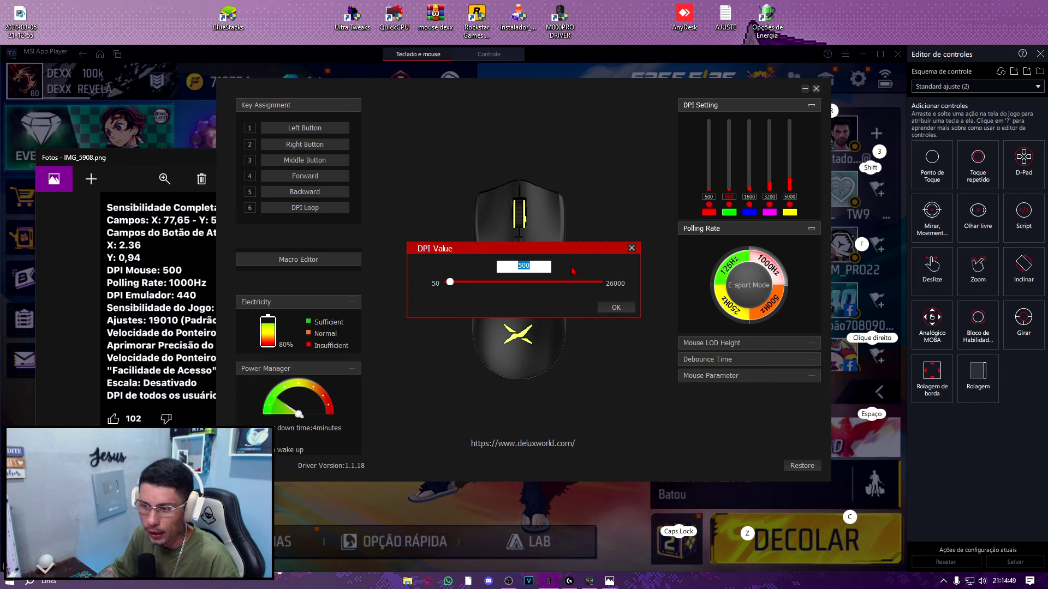
left_click(617, 308)
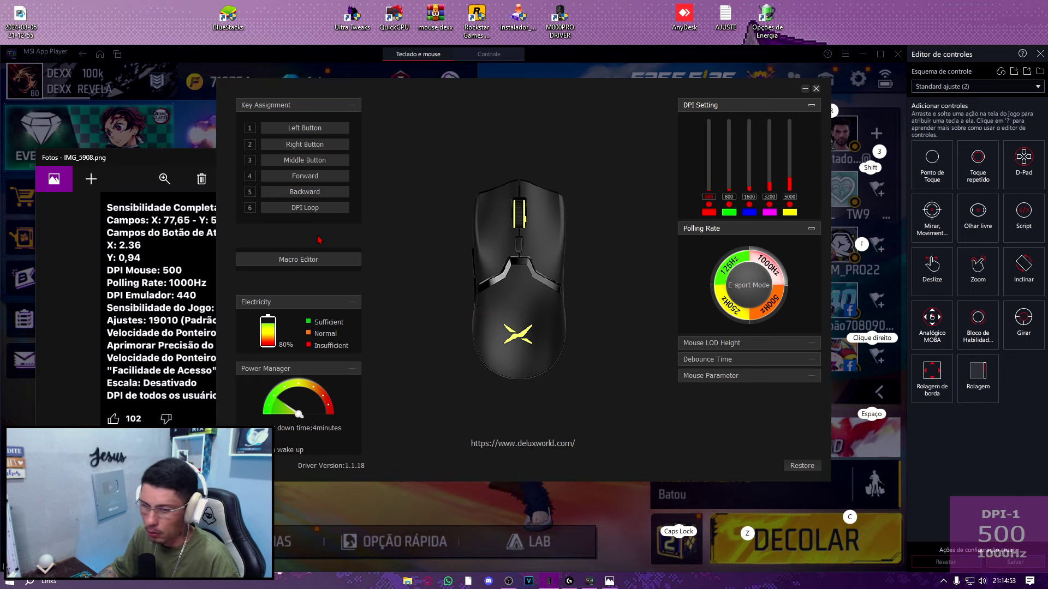
left_click(174, 270)
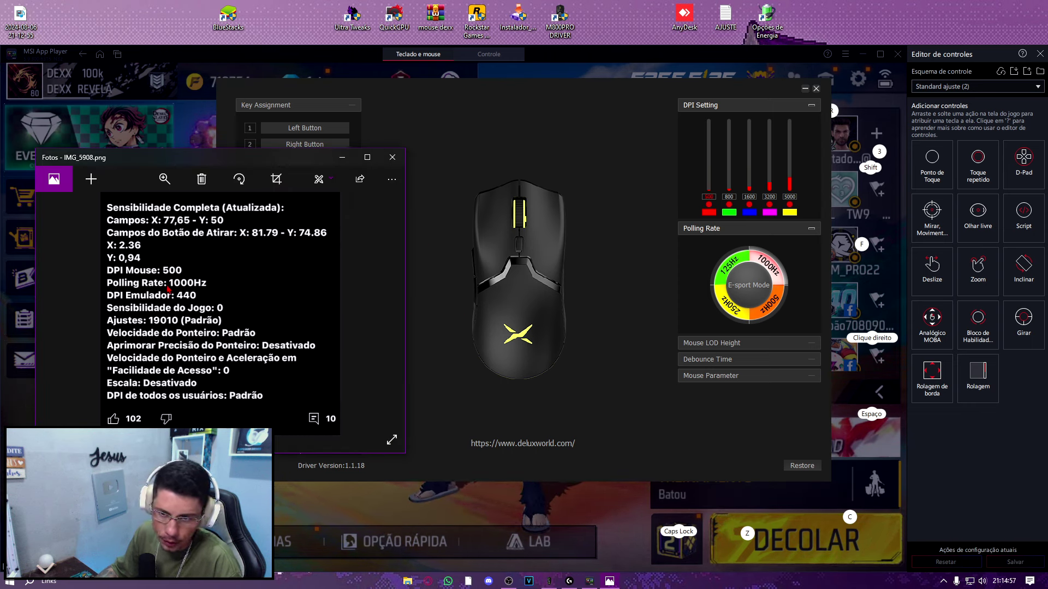
left_click(768, 273)
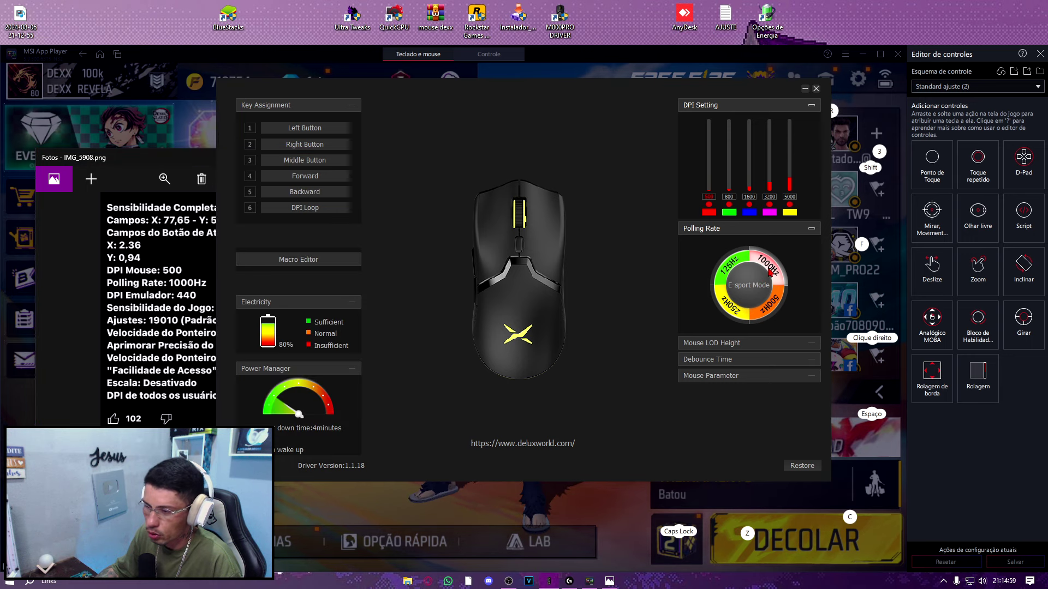
Step: Close the control editor and check the emulator's pixel density in the display settings (Visualização) against the sheet's emulator DPI
left_click(214, 333)
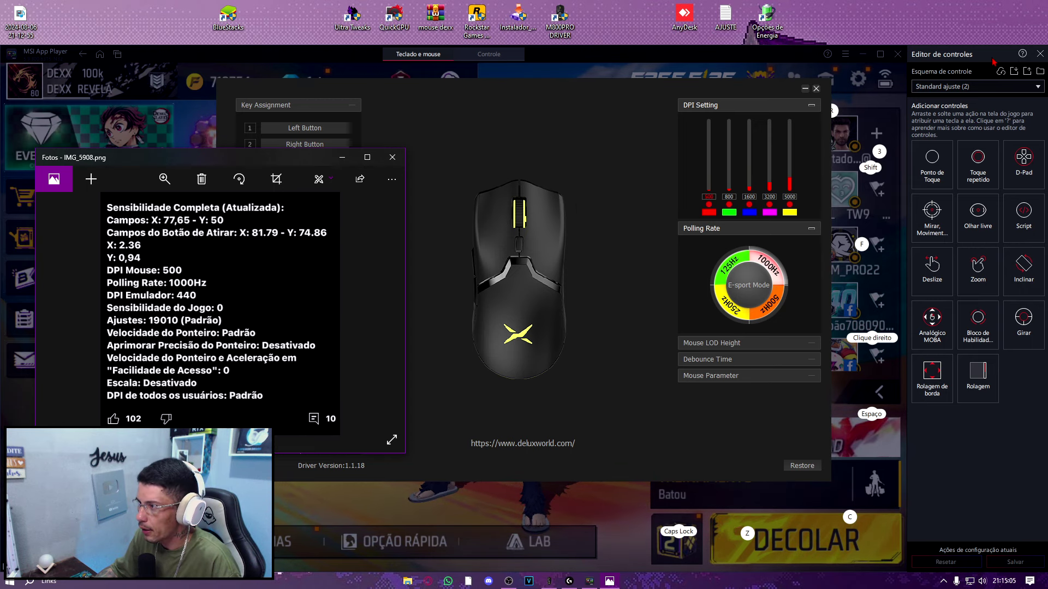
left_click(974, 54)
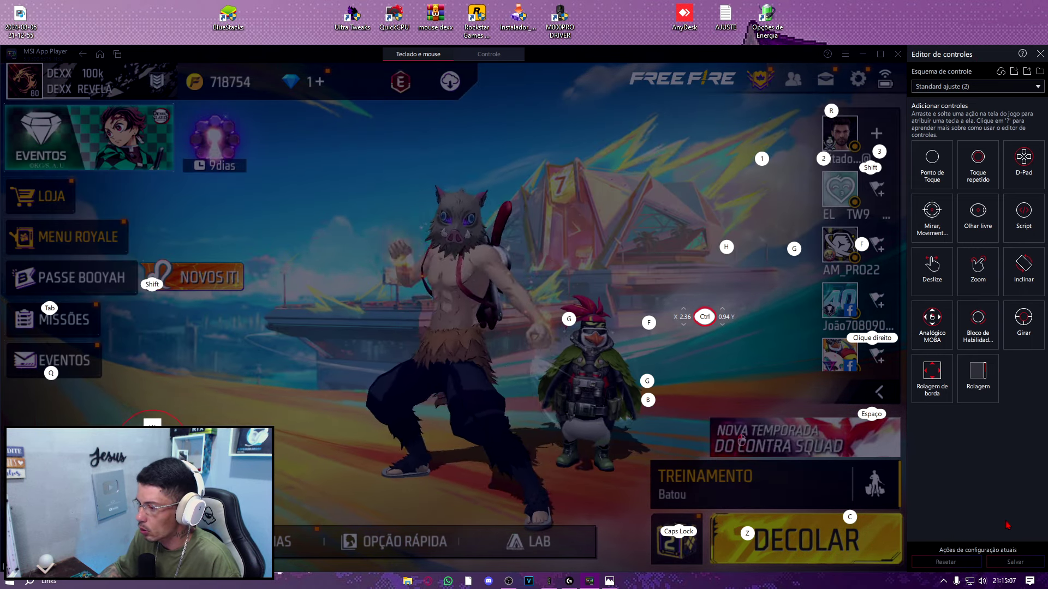
left_click(1037, 55)
left_click(874, 63)
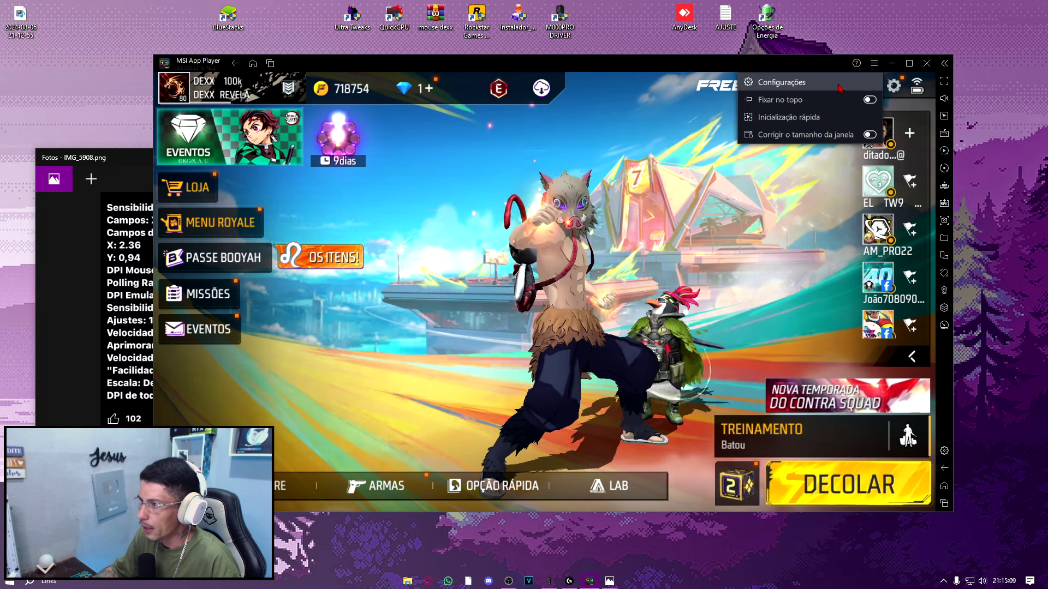
left_click(775, 82)
left_click(367, 172)
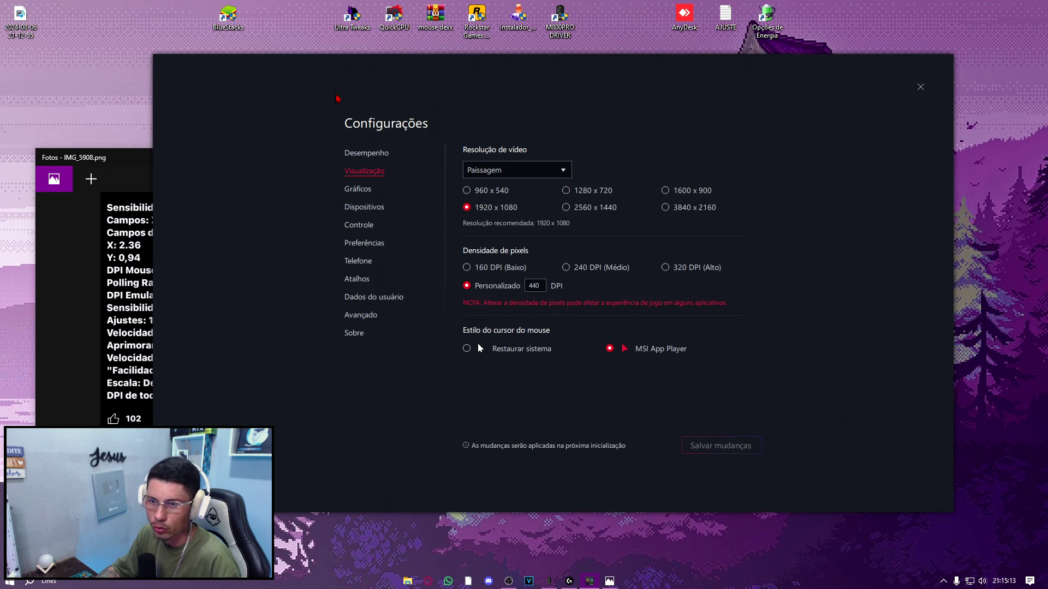
left_click(920, 87)
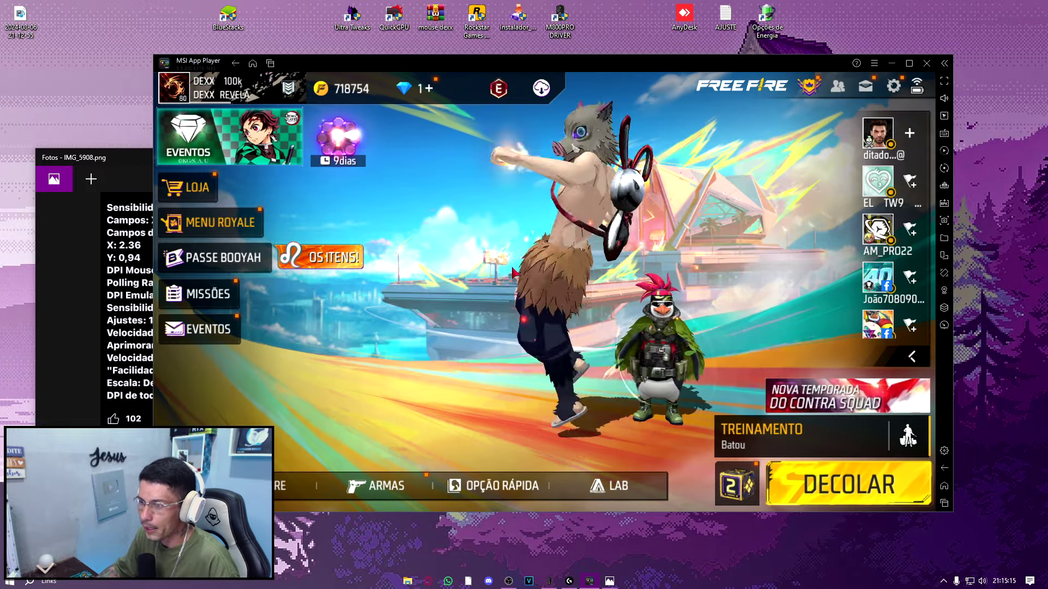
Step: Reopen the control editor, set the Ctrl aim control's Ajustes value to 19010 and save the control scheme
left_click(104, 309)
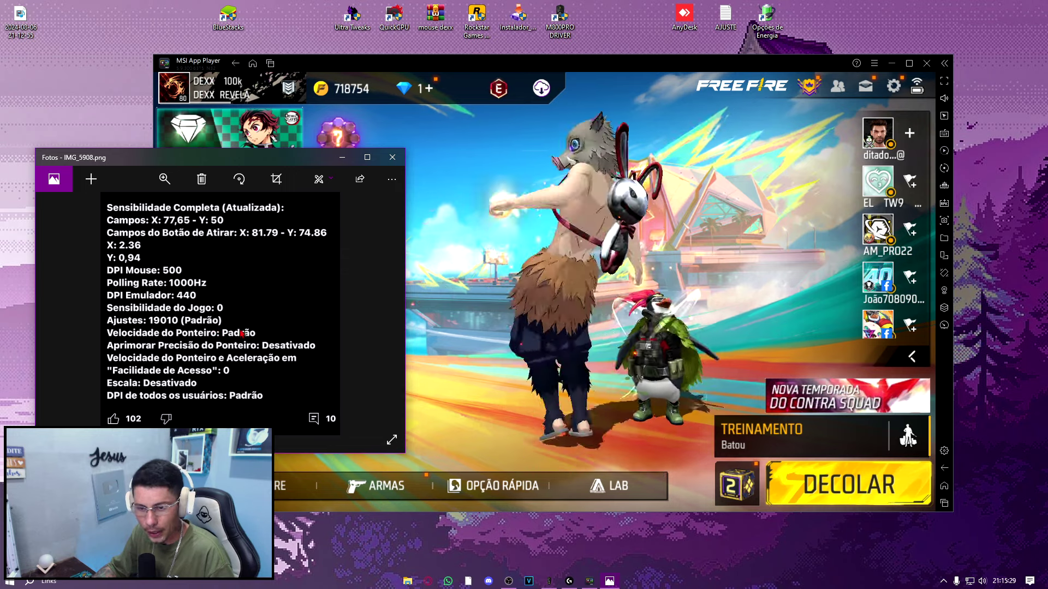
left_click(944, 133)
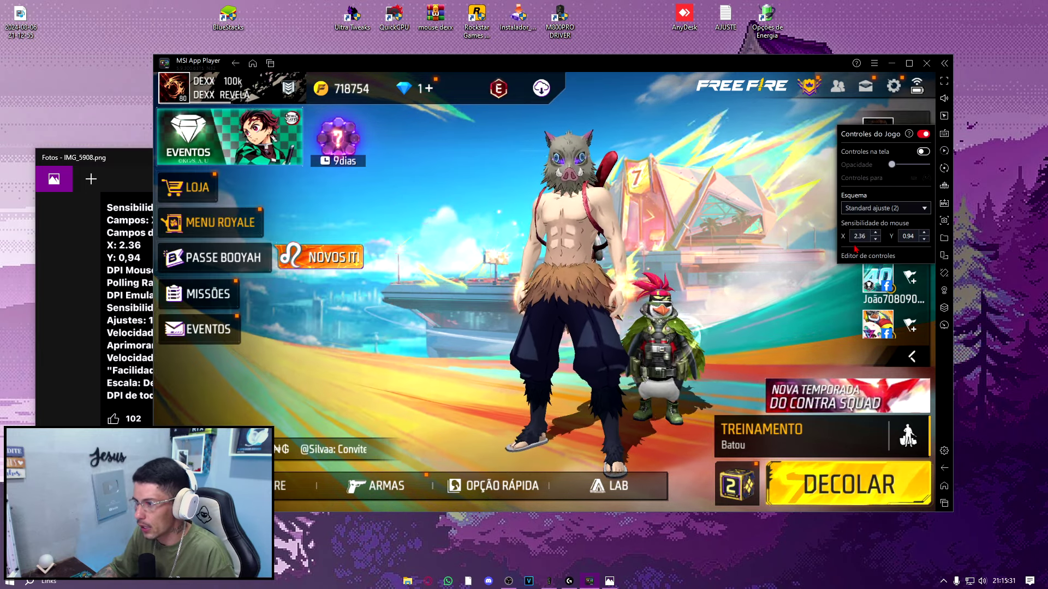
left_click(924, 187)
right_click(716, 325)
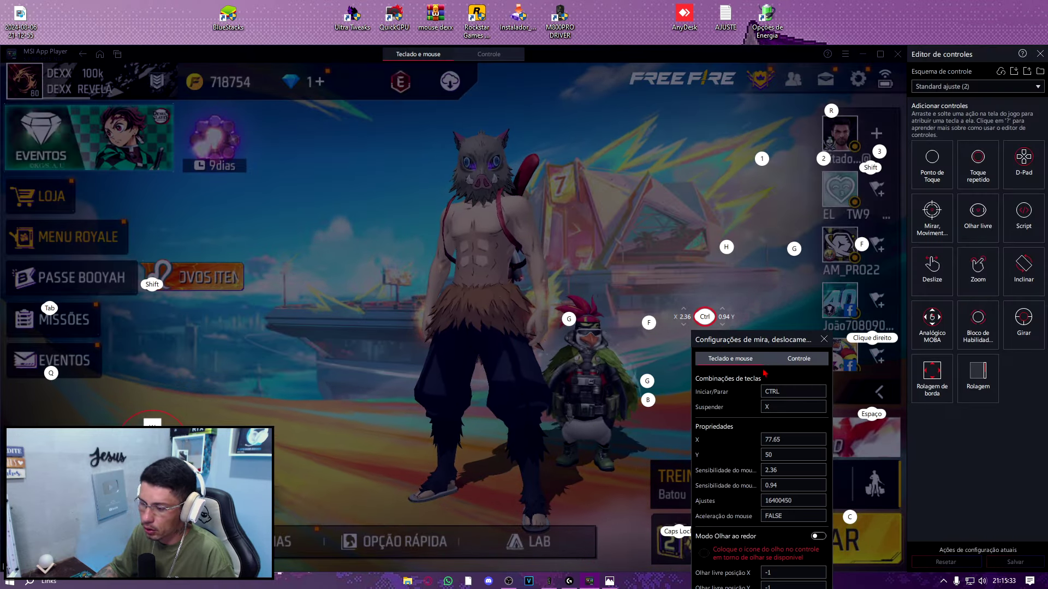
left_click(620, 332)
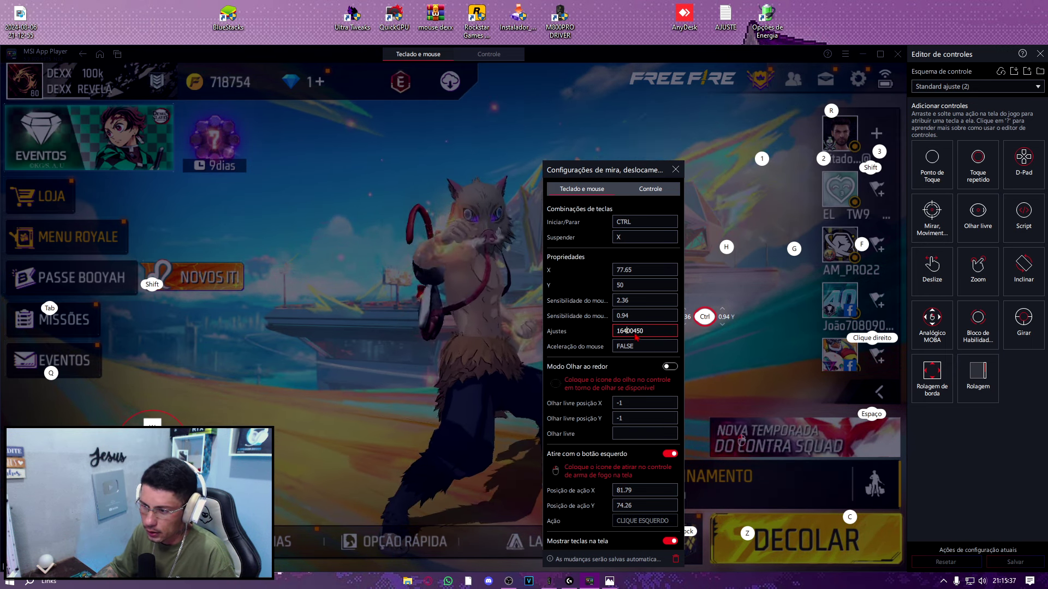
left_click_drag(649, 333, 603, 332)
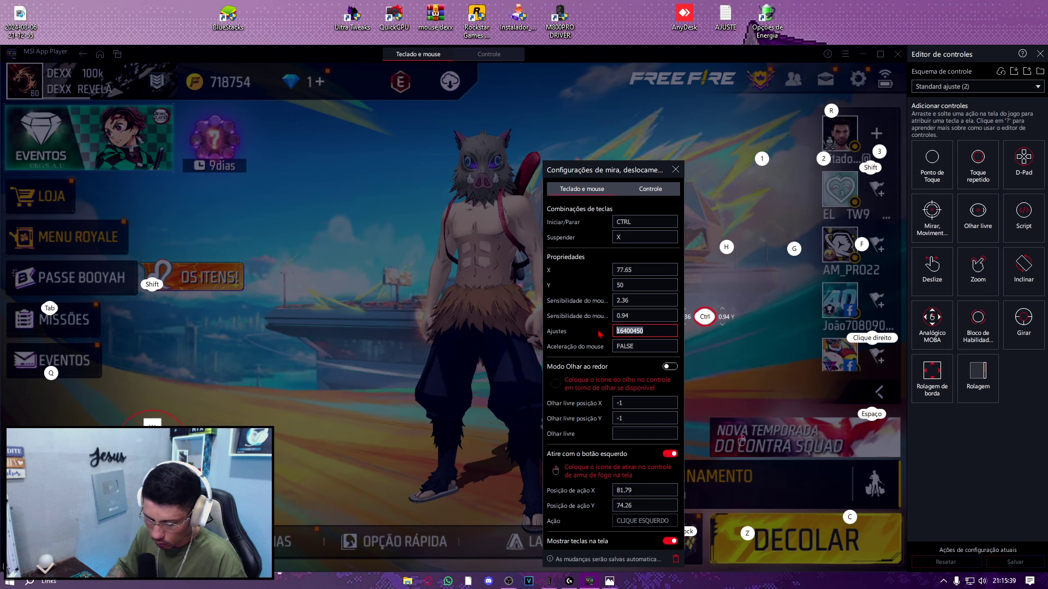
type("19")
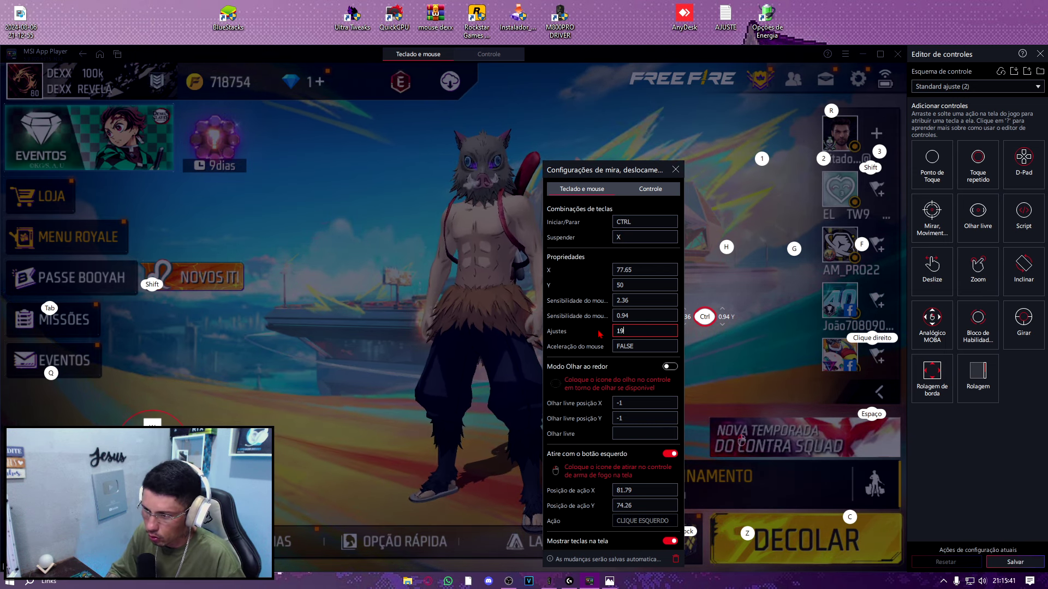
type("010")
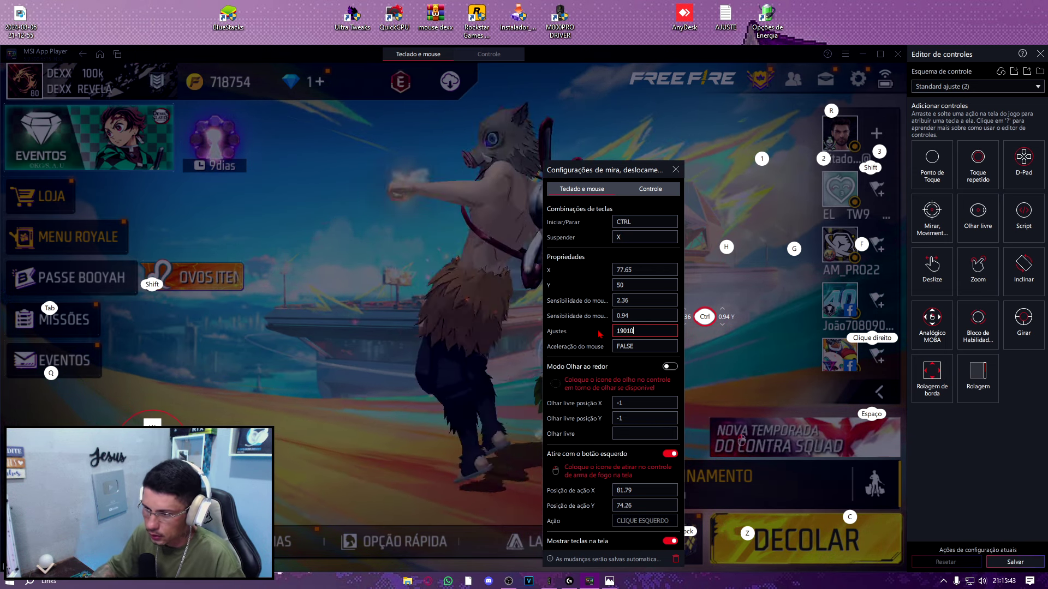
left_click(1008, 563)
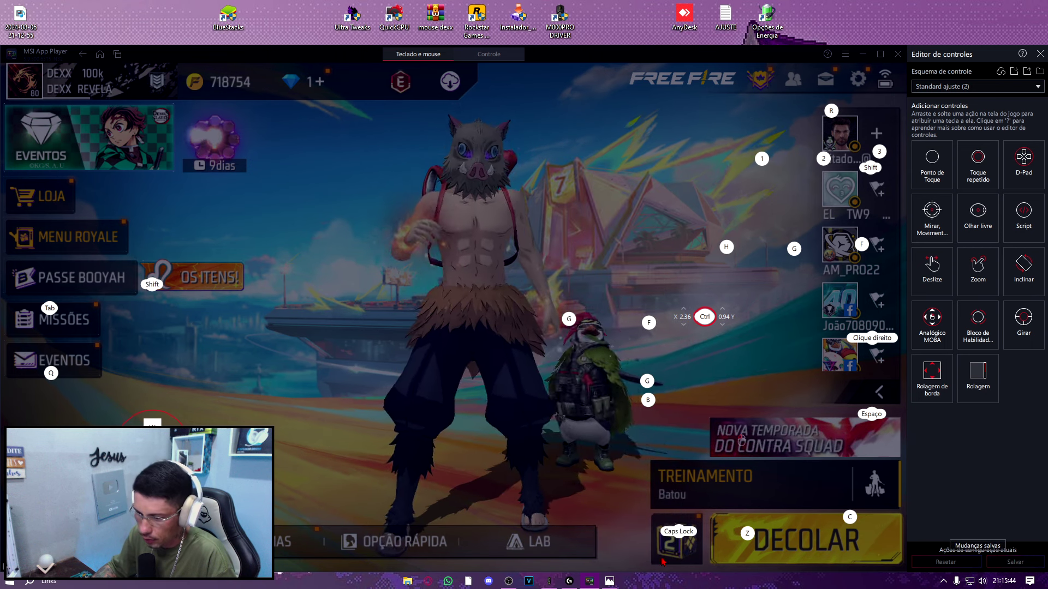
Step: Consult the sheet's pointer settings and open the Windows mouse properties from the mouse driver's Mouse Parameter section
left_click(609, 581)
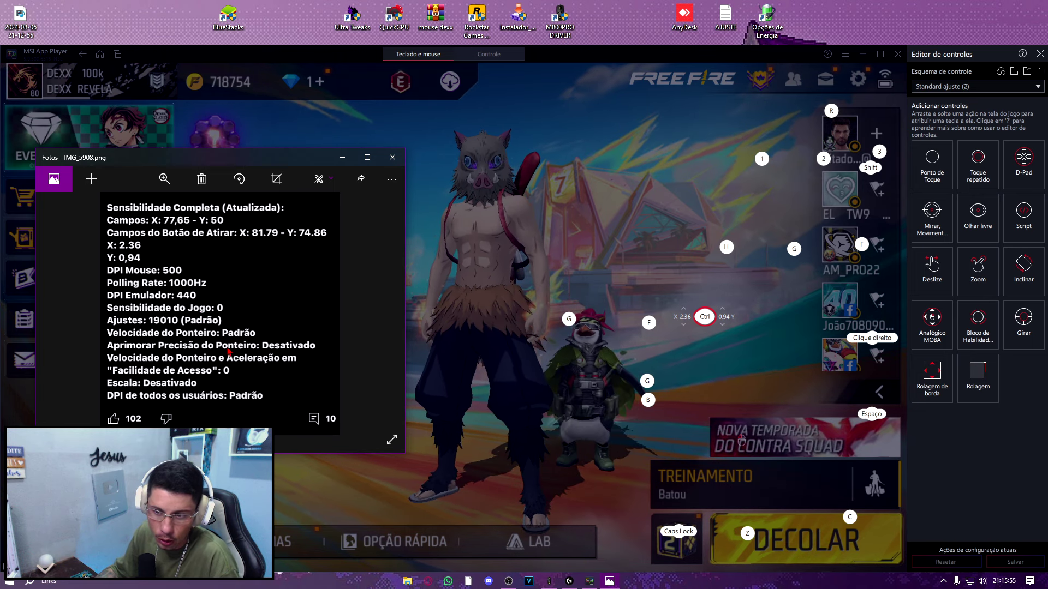
left_click(29, 581)
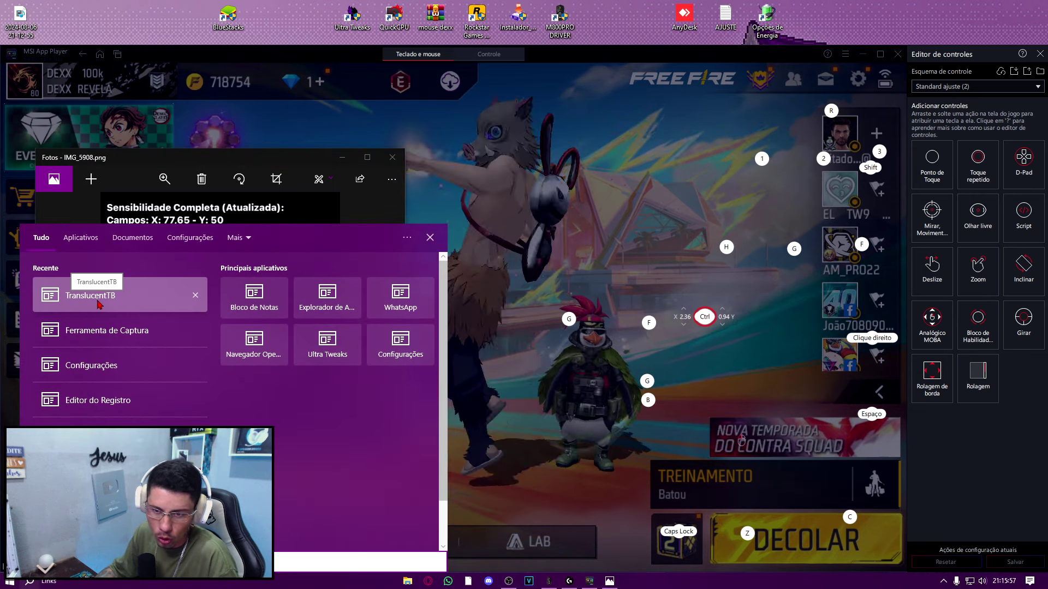
left_click(932, 583)
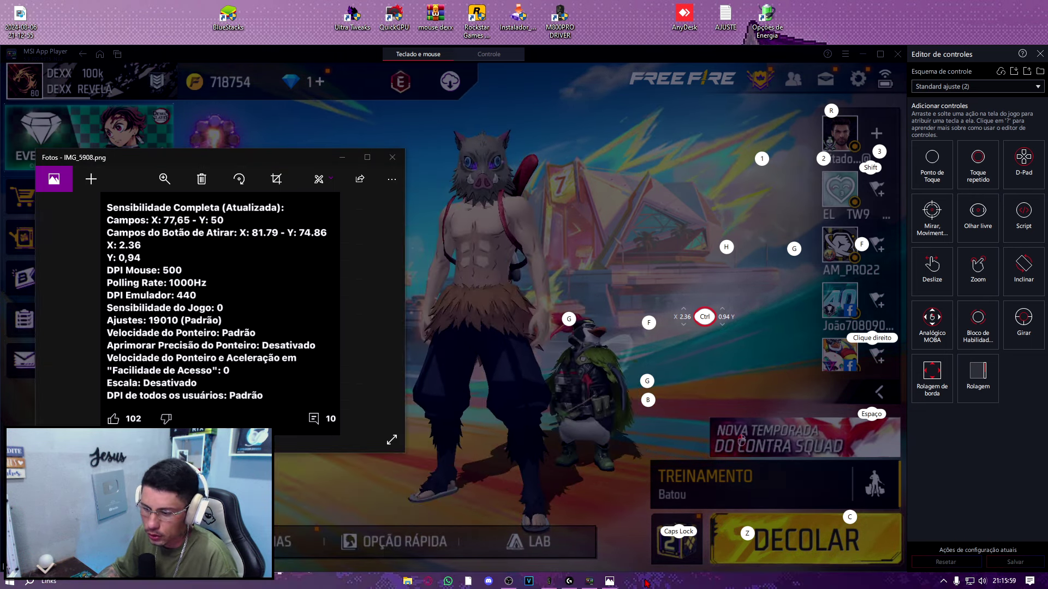
left_click(942, 581)
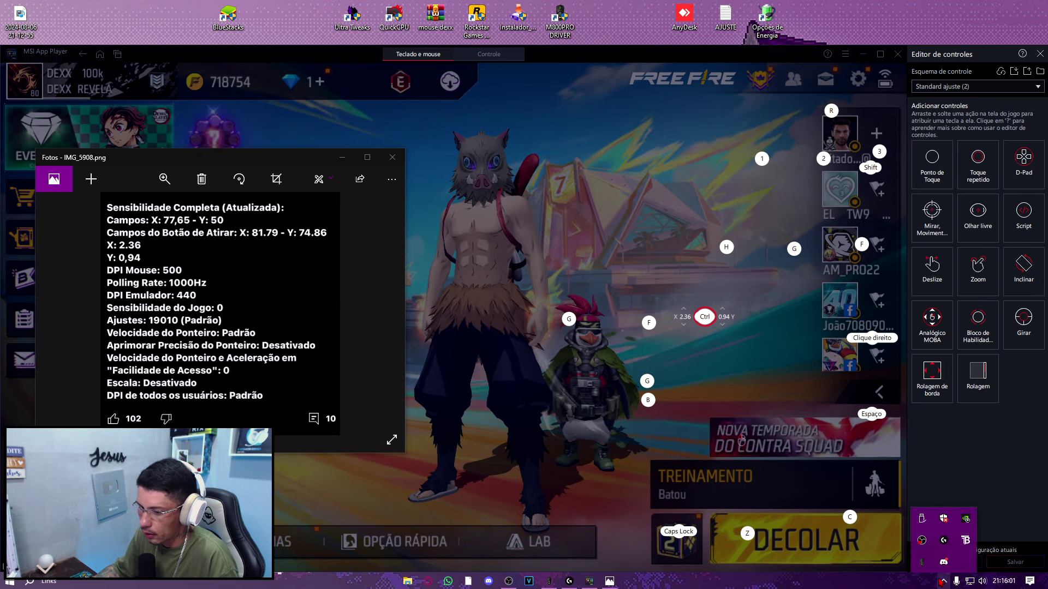
left_click(549, 582)
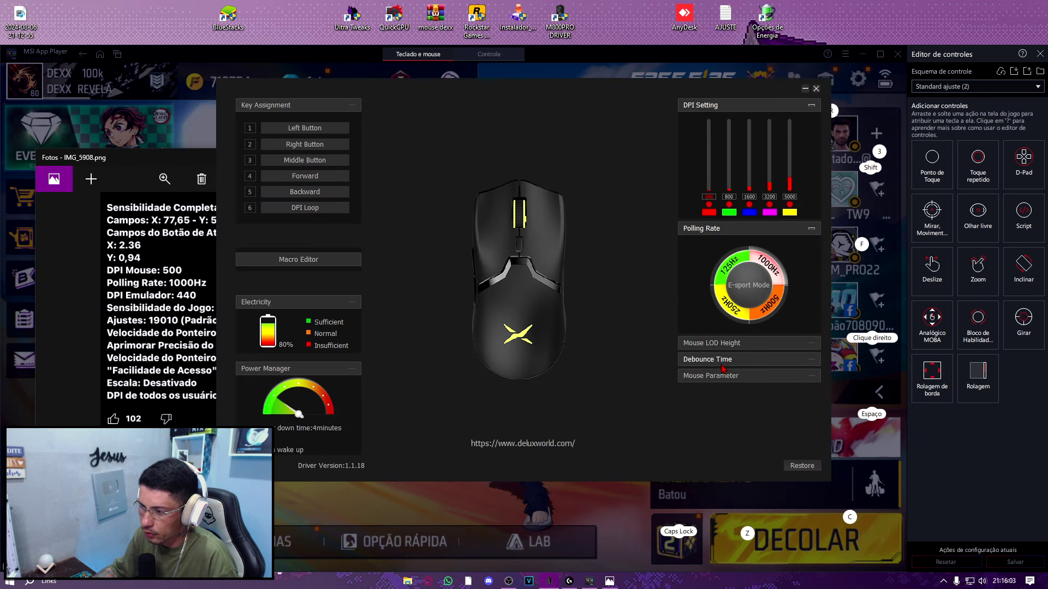
left_click(719, 375)
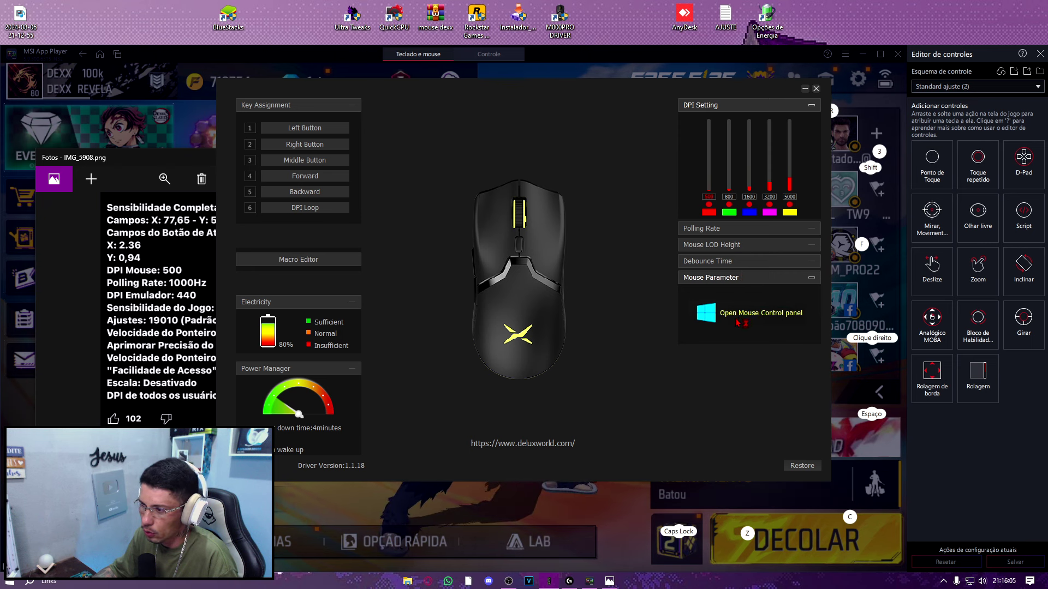
left_click(761, 312)
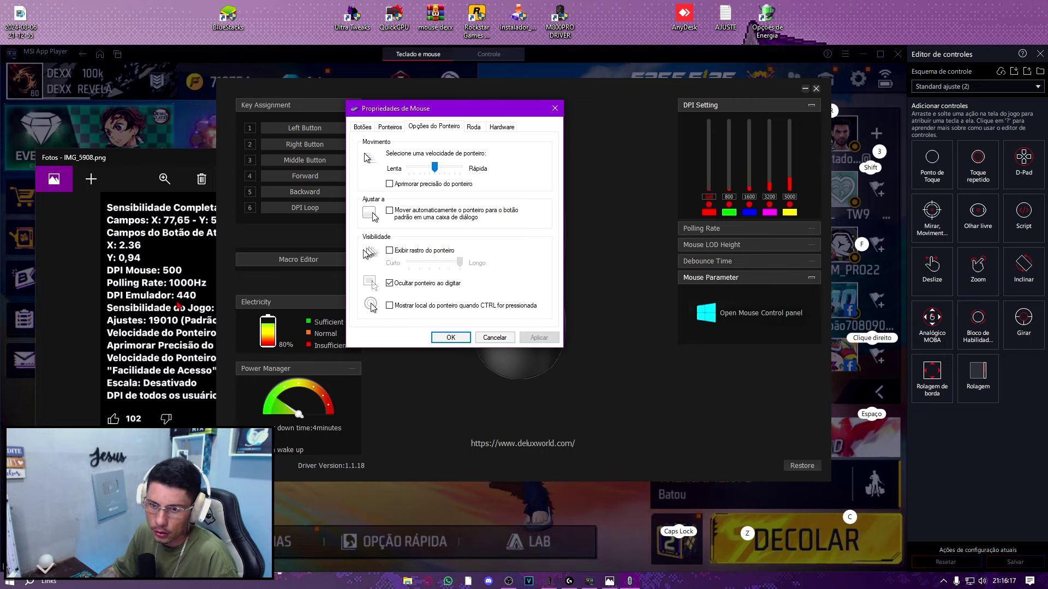
Step: Compare the pointer options with the sheet, toggle the pointer trail on and back off, and apply the settings
left_click(134, 309)
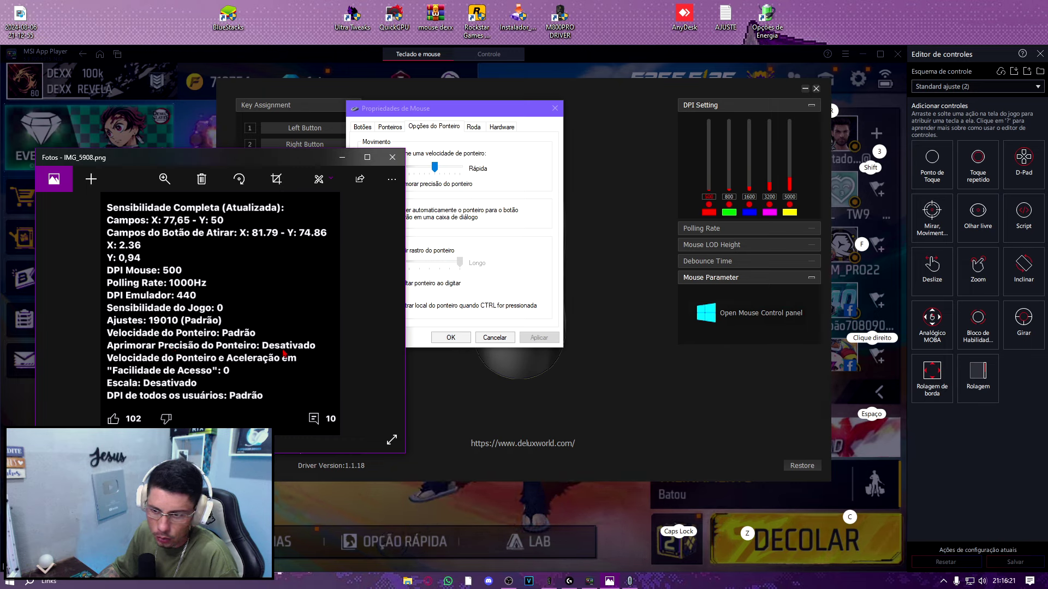
left_click(485, 252)
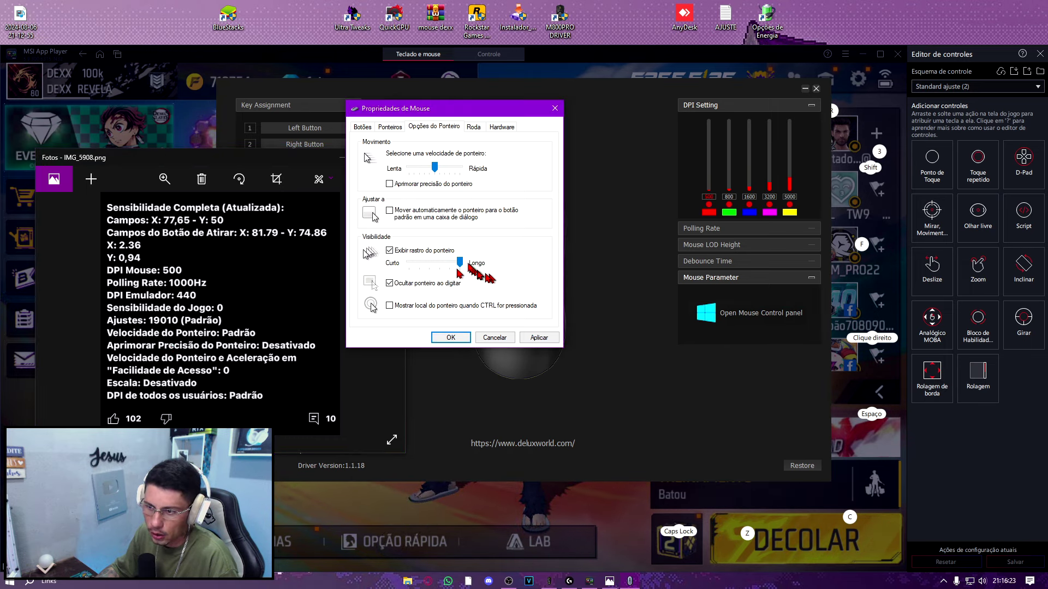
left_click(389, 250)
left_click(539, 337)
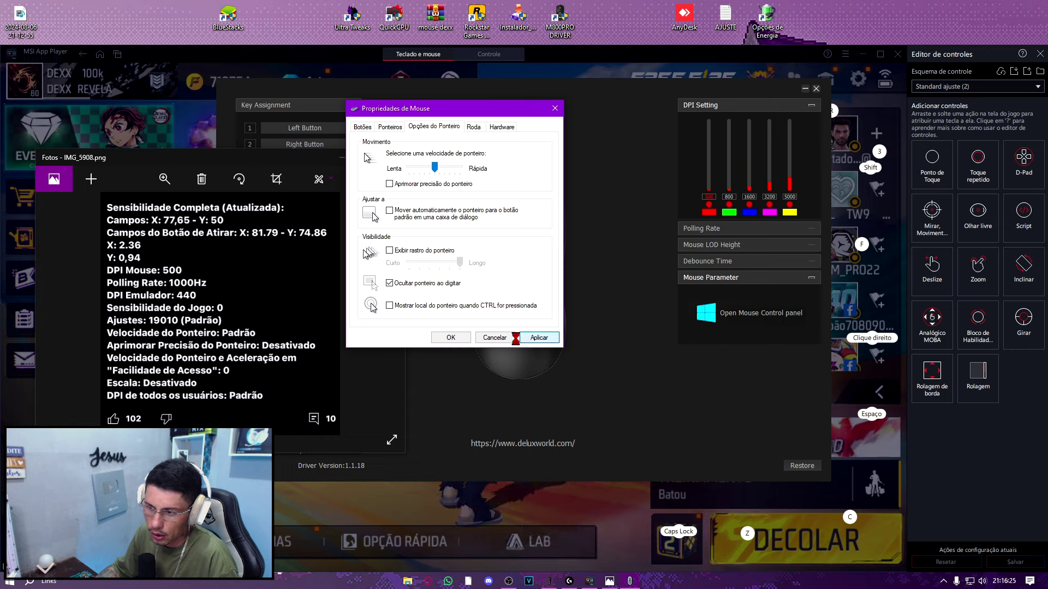
Step: Close the mouse properties and the control editor, and minimise the mouse driver and emulator to reach the desktop
left_click(311, 311)
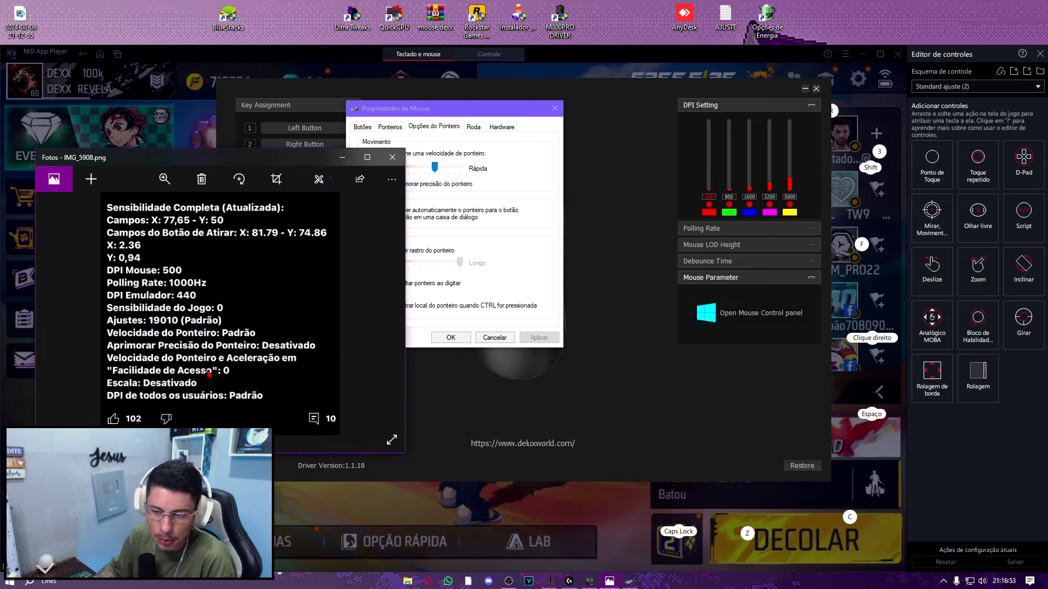
left_click(547, 141)
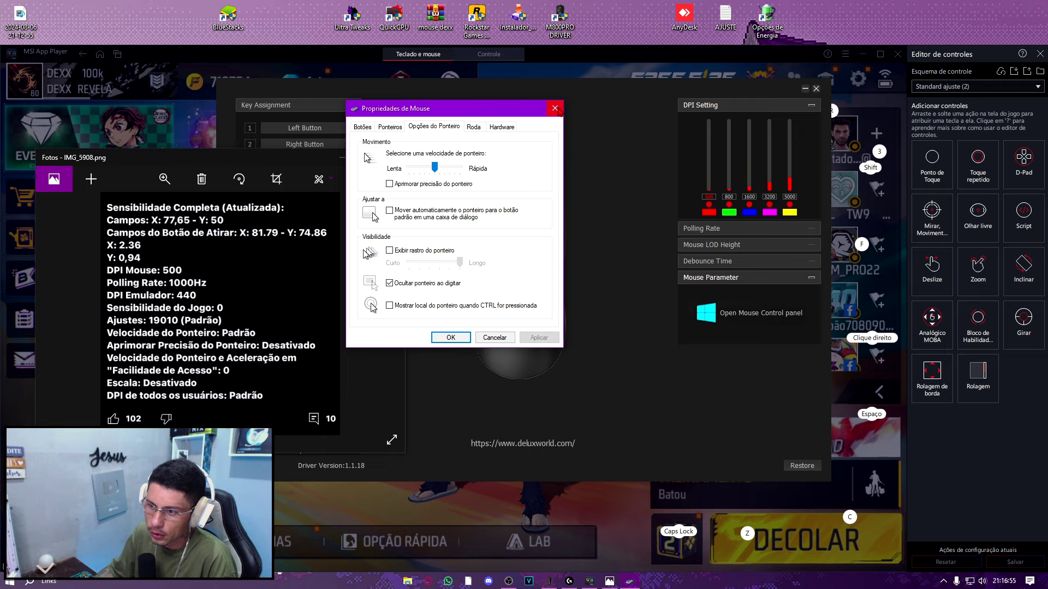
left_click(501, 338)
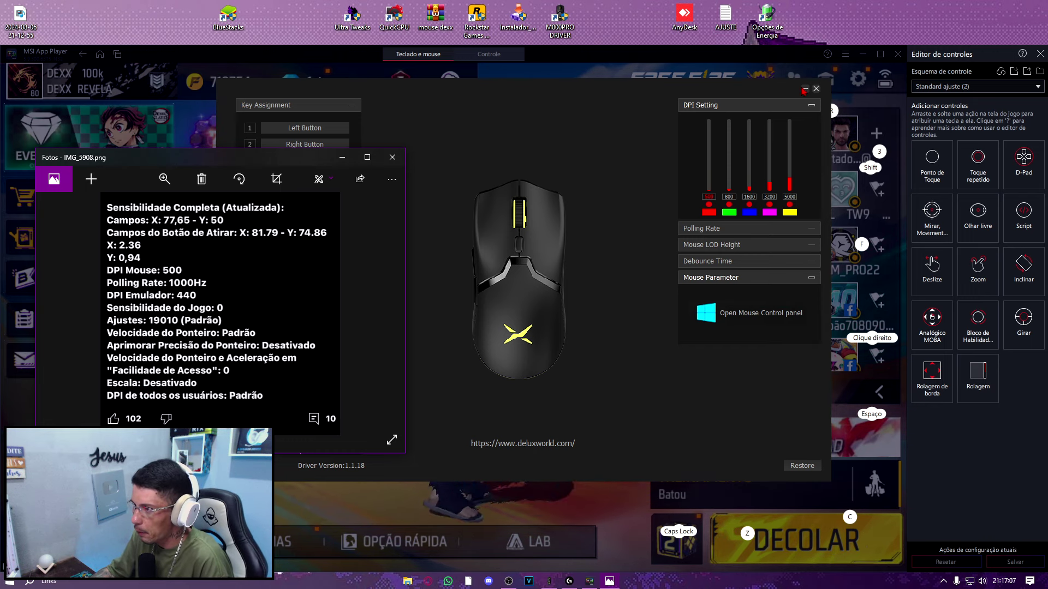
left_click(805, 89)
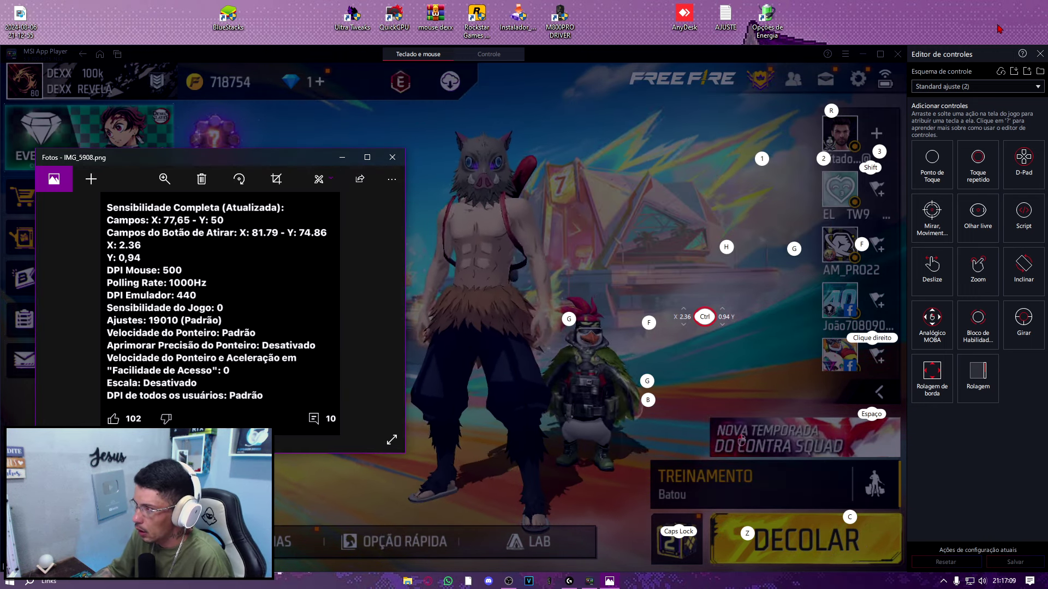
left_click(1040, 54)
left_click(891, 69)
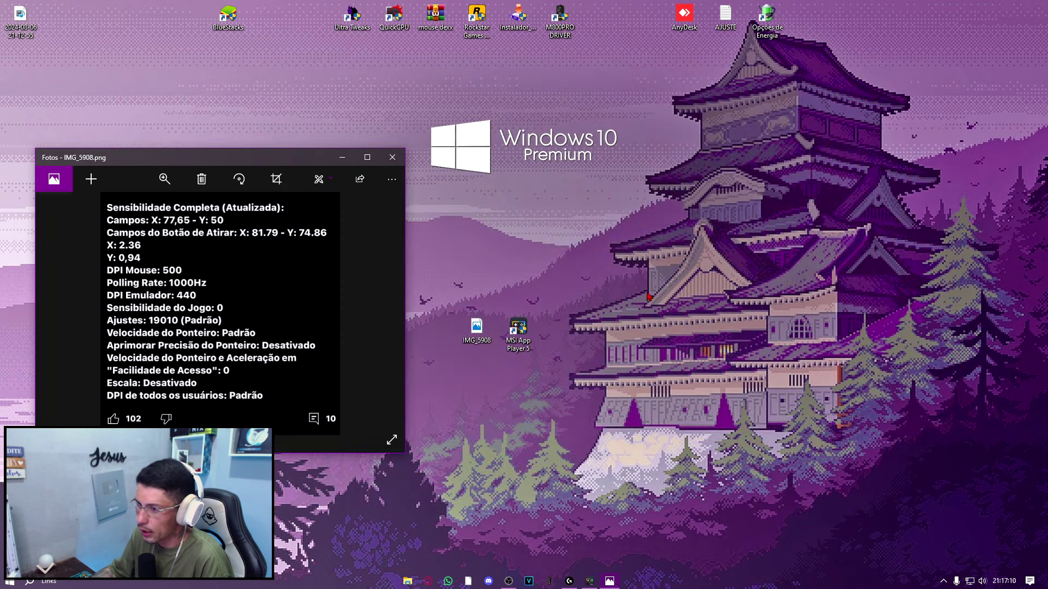
right_click(506, 332)
left_click(528, 318)
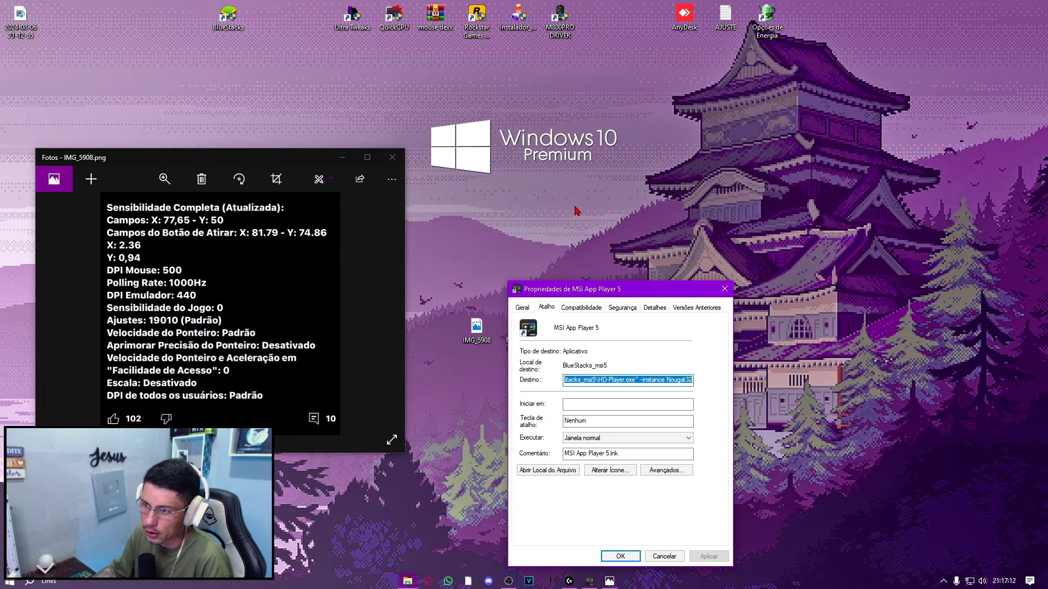
left_click(582, 310)
left_click_drag(593, 288, 561, 55)
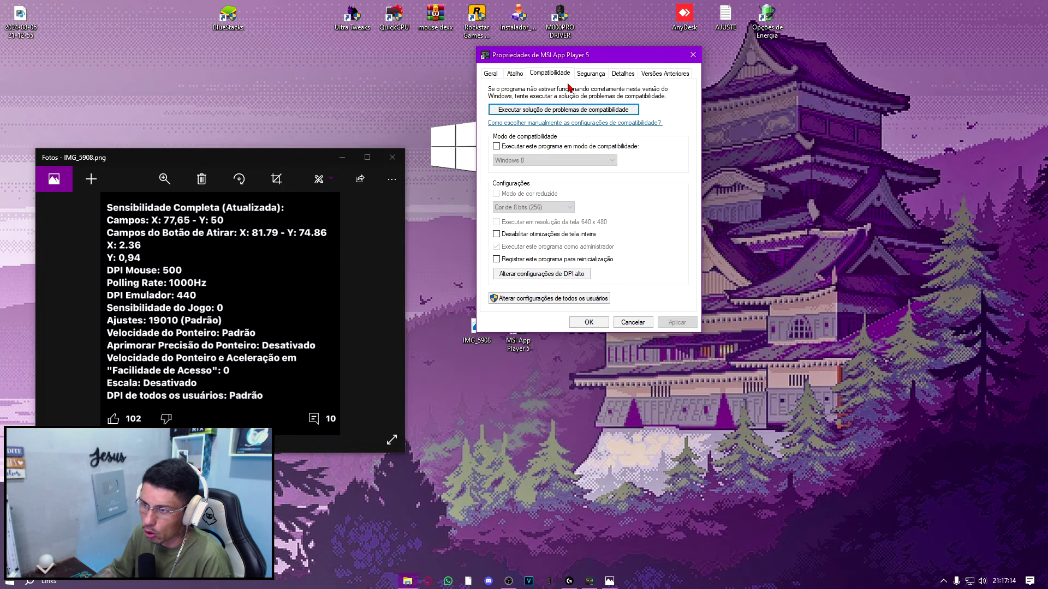
left_click(692, 55)
Step: Open the MSI App Player 5 shortcut's compatibility properties for all users and bring up the high-DPI settings
right_click(531, 334)
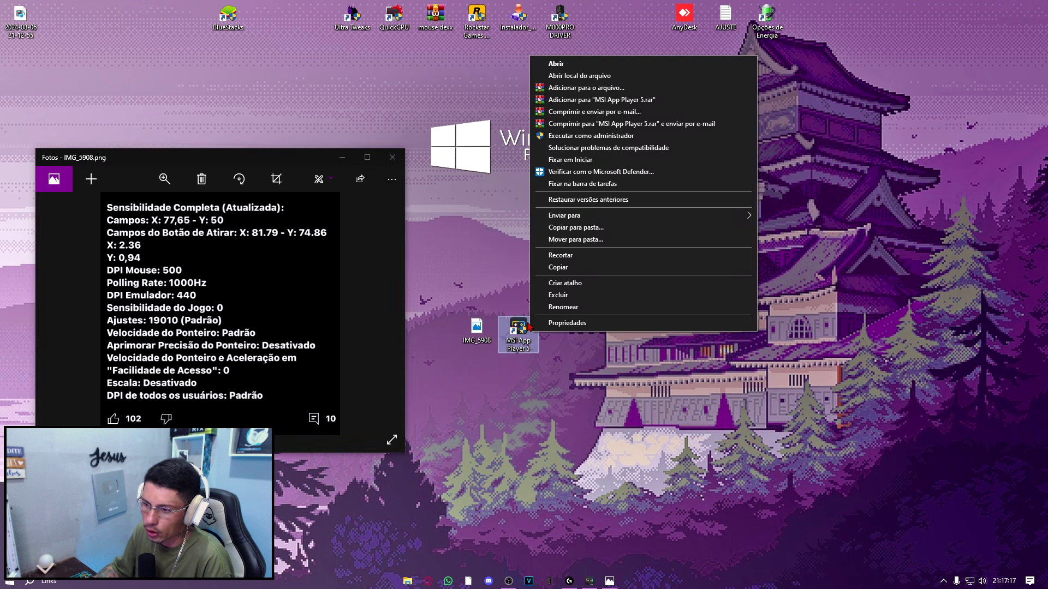
left_click(564, 323)
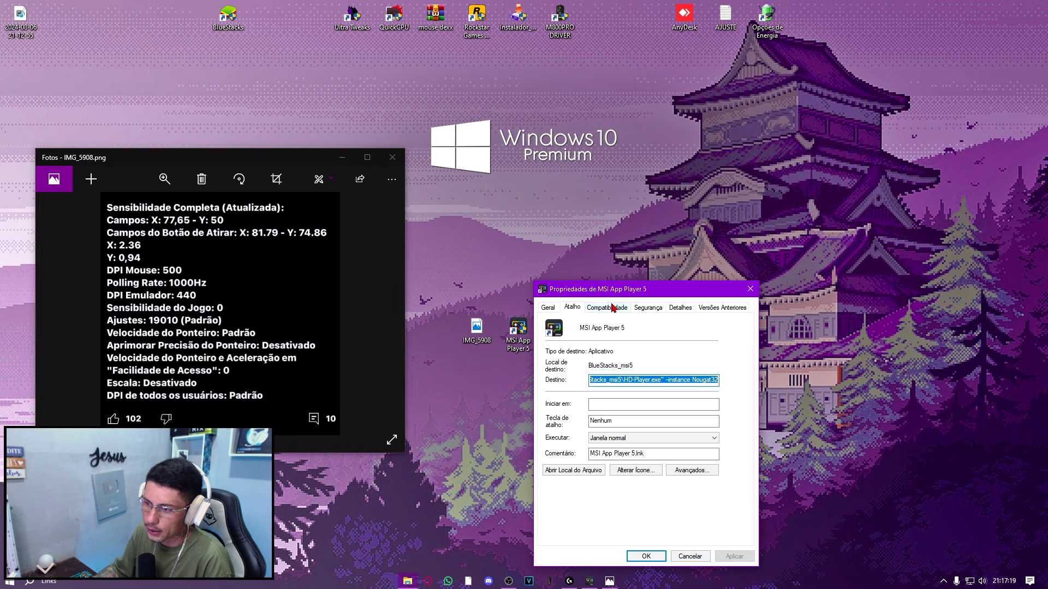
left_click(611, 309)
left_click_drag(622, 288, 606, 97)
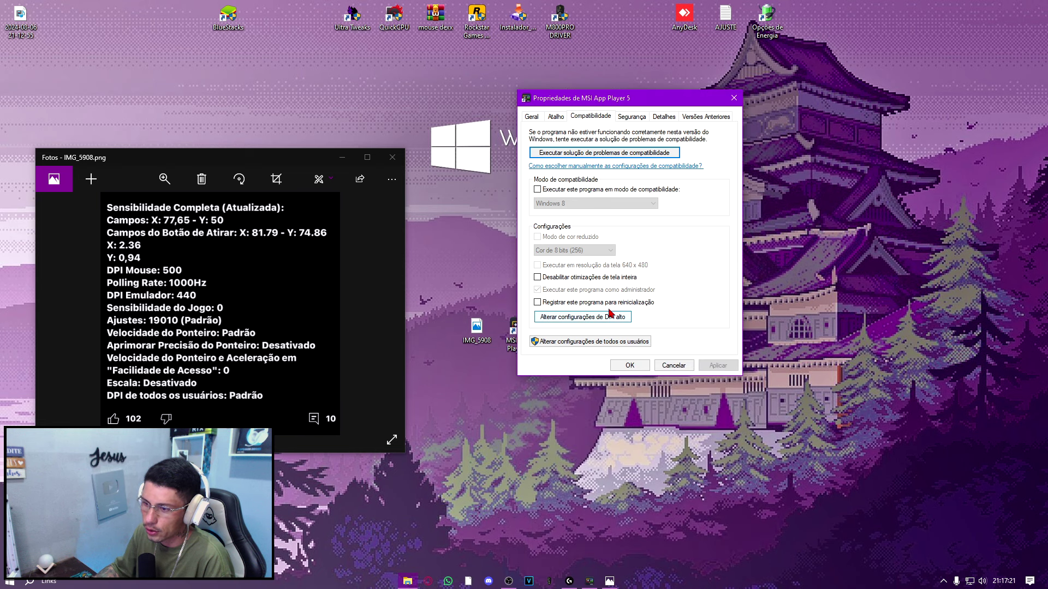
left_click(563, 342)
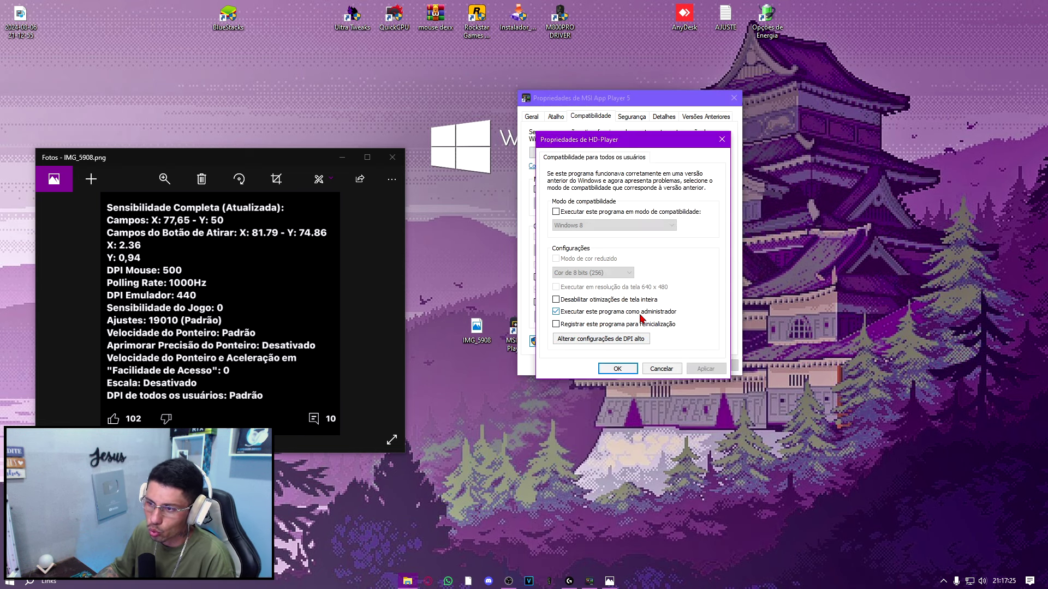
left_click(596, 339)
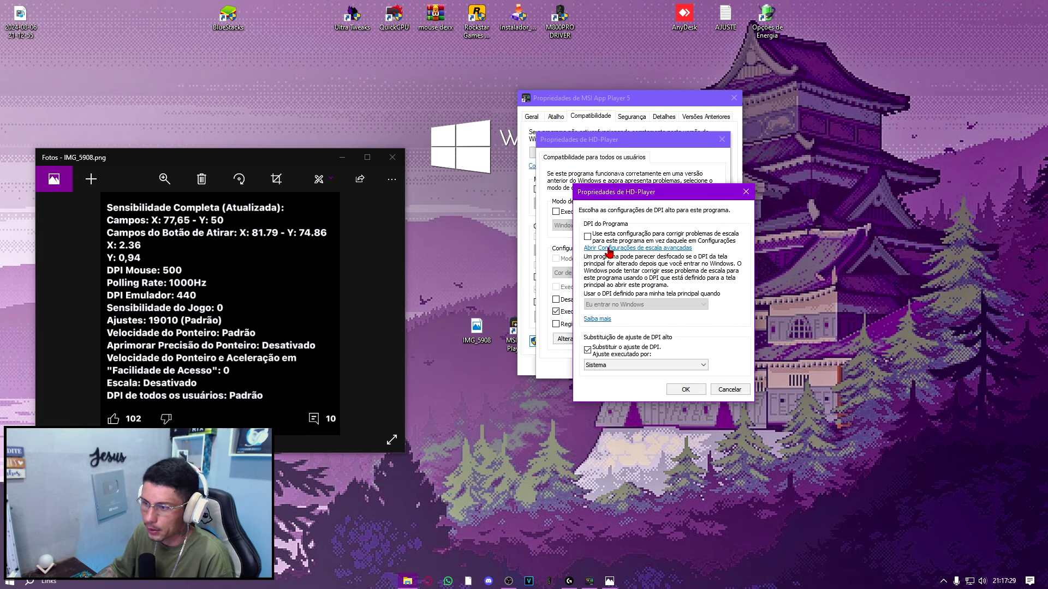
Step: Examine the Windows advanced scaling settings linked from the high-DPI dialog, and close them along with the HD-Player dialogs
left_click(631, 249)
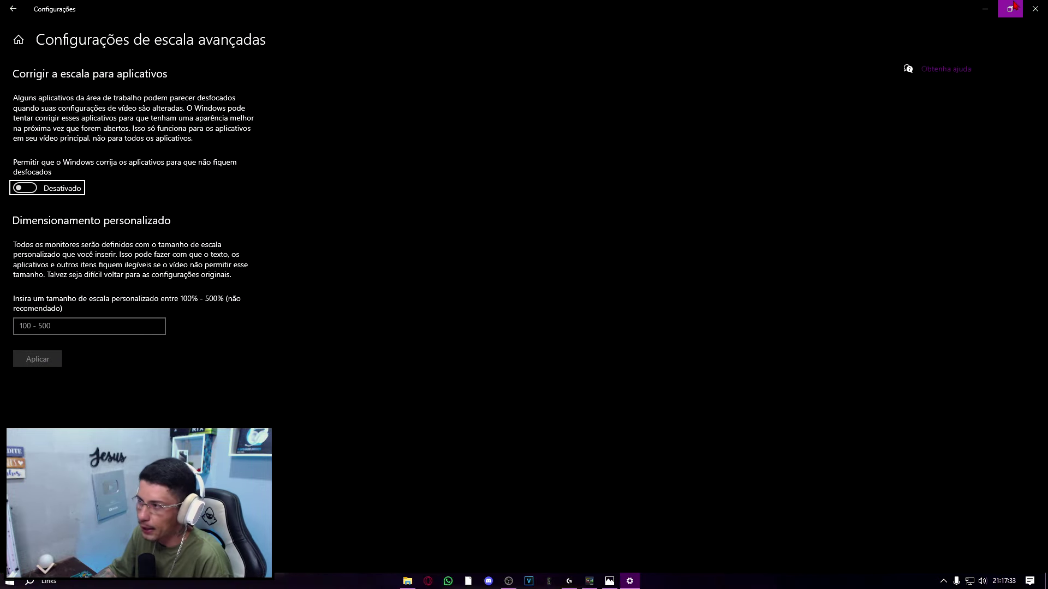
left_click(1040, 7)
left_click(747, 191)
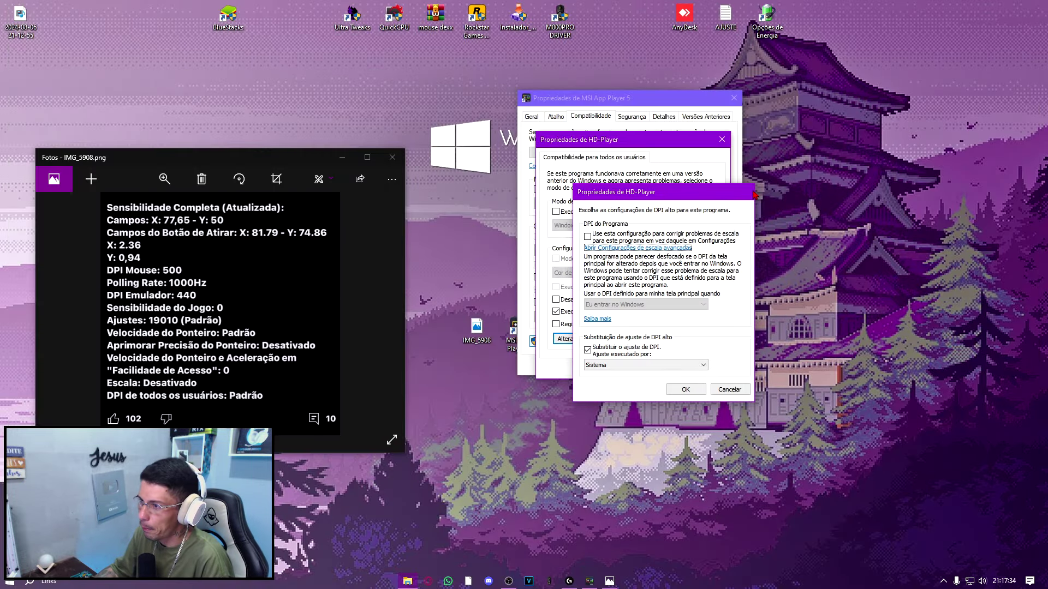
left_click(725, 140)
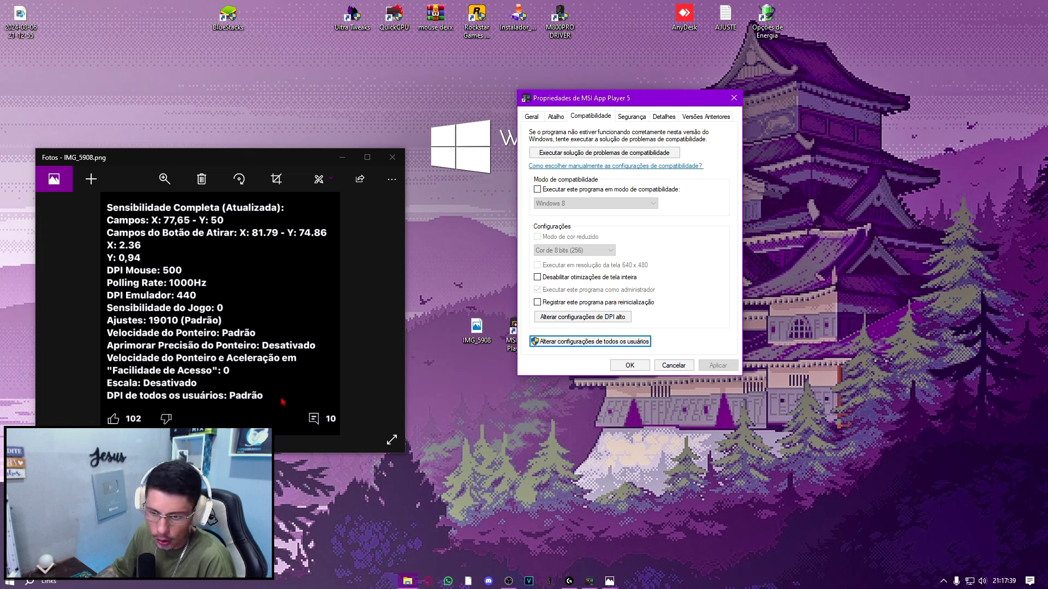
Step: Reopen the high-DPI settings for all users, switch the DPI scaling override off and on again, and view its options
left_click(579, 341)
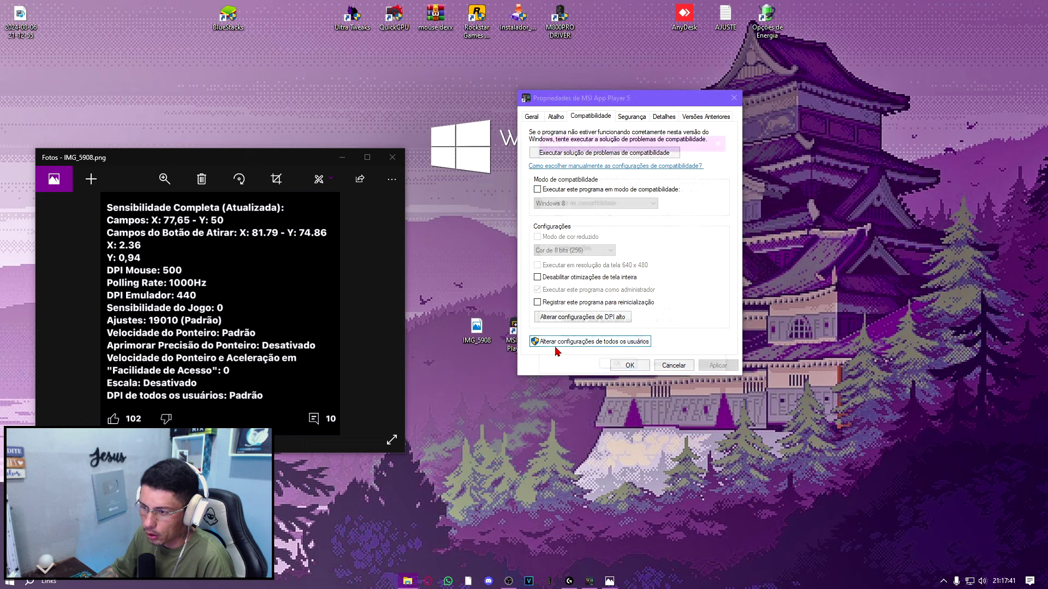
left_click(594, 341)
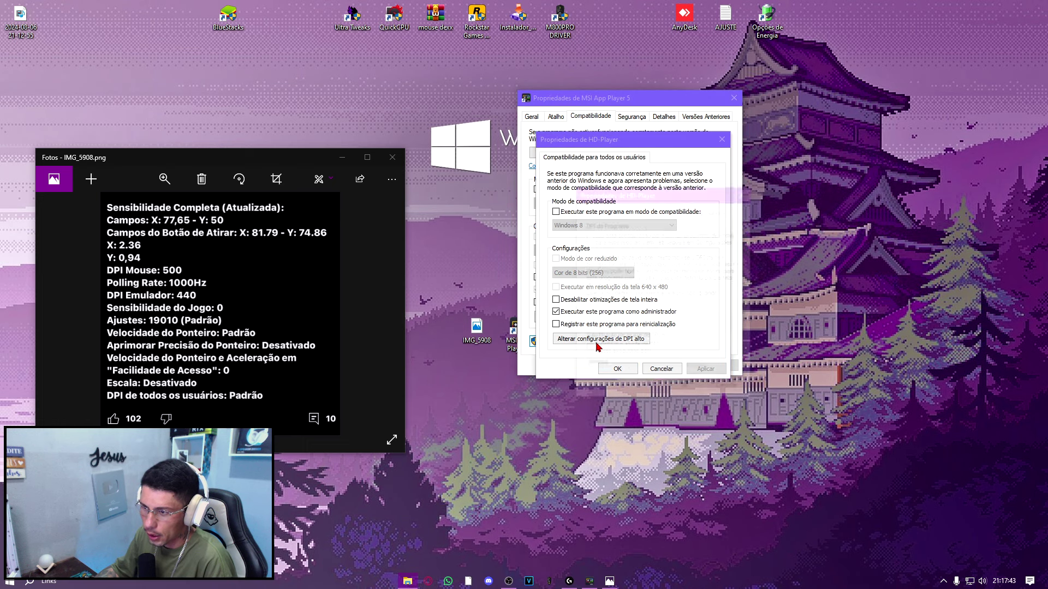
left_click(588, 350)
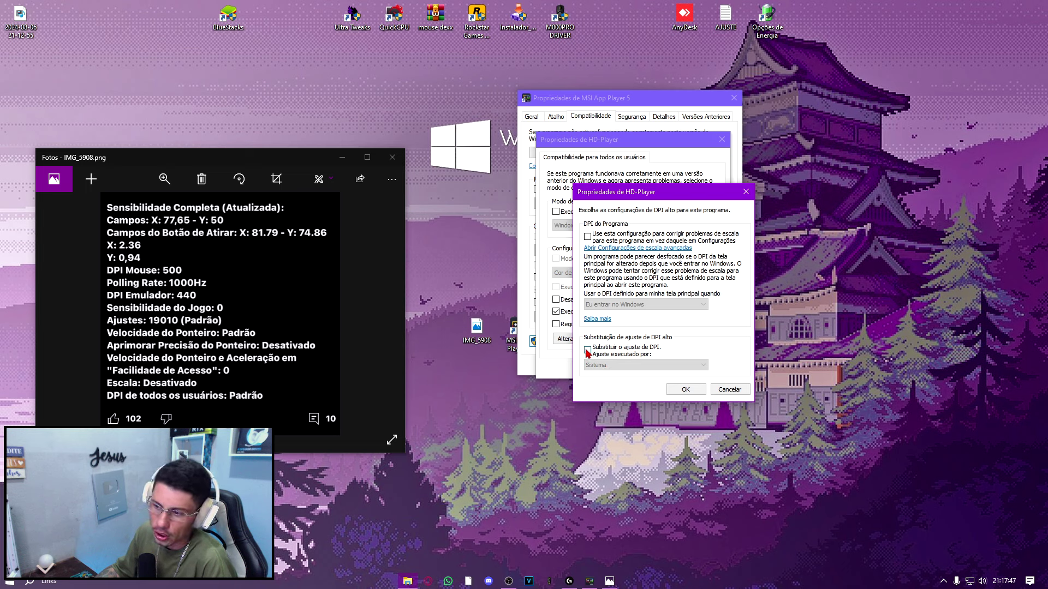
left_click(588, 350)
left_click(603, 365)
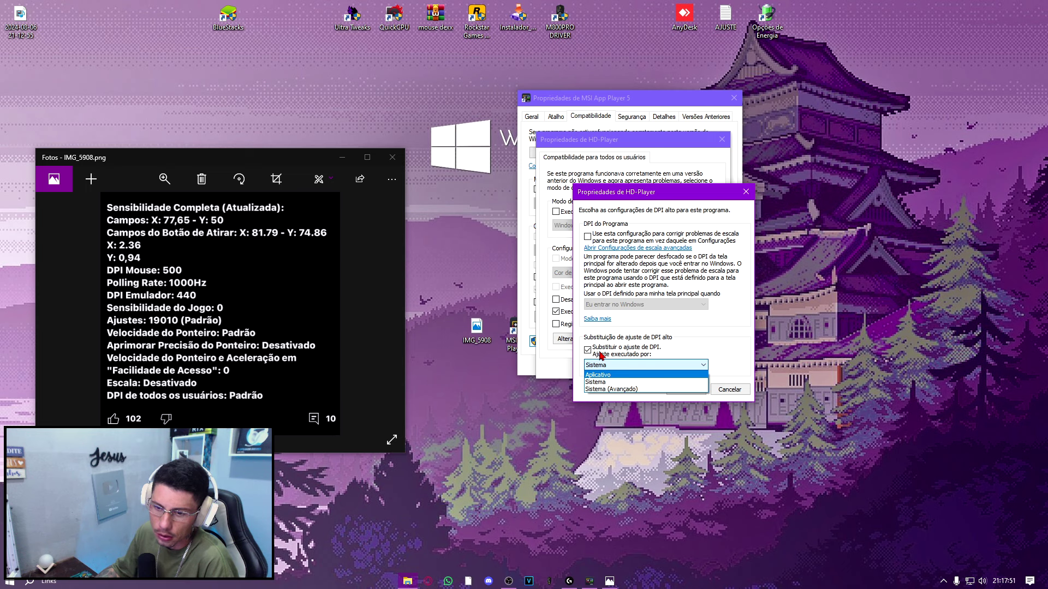
left_click(633, 347)
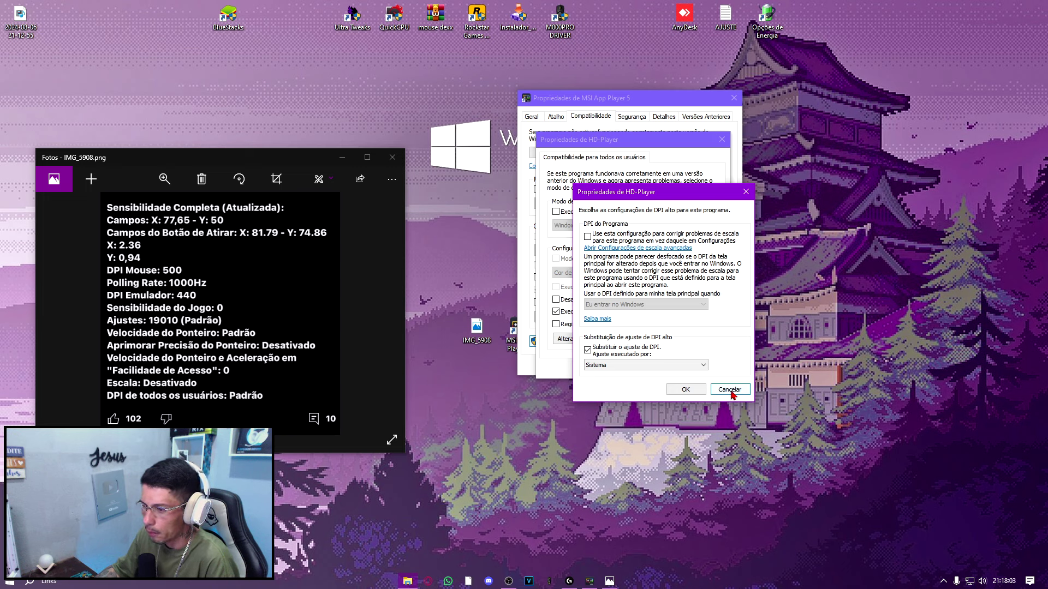
Step: Try Aplicativo as the high-DPI scaling override for all users, and cancel out of the HD-Player and shortcut properties
left_click(597, 363)
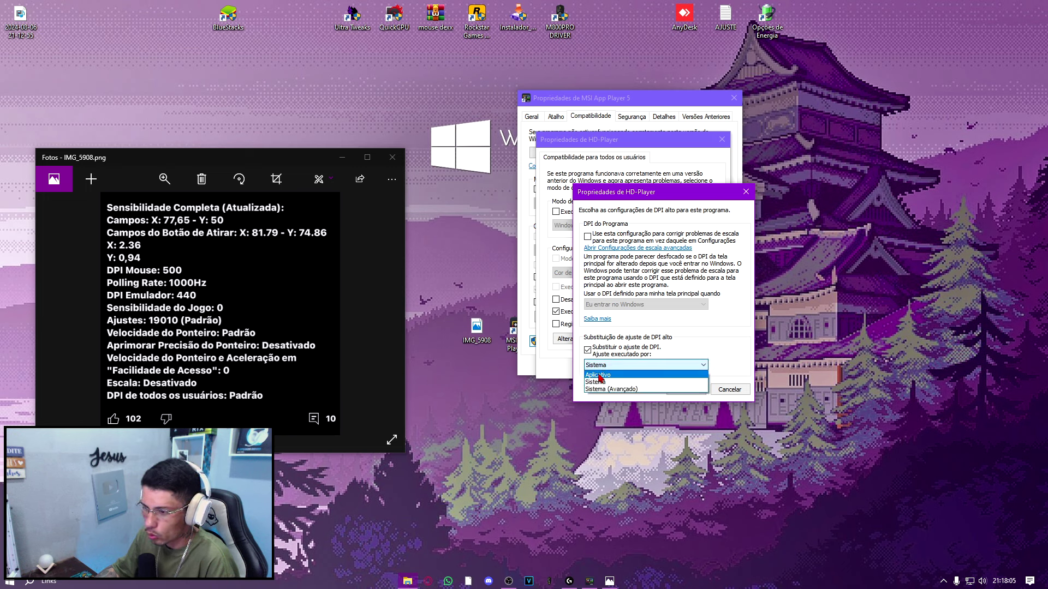
left_click(598, 375)
left_click(685, 389)
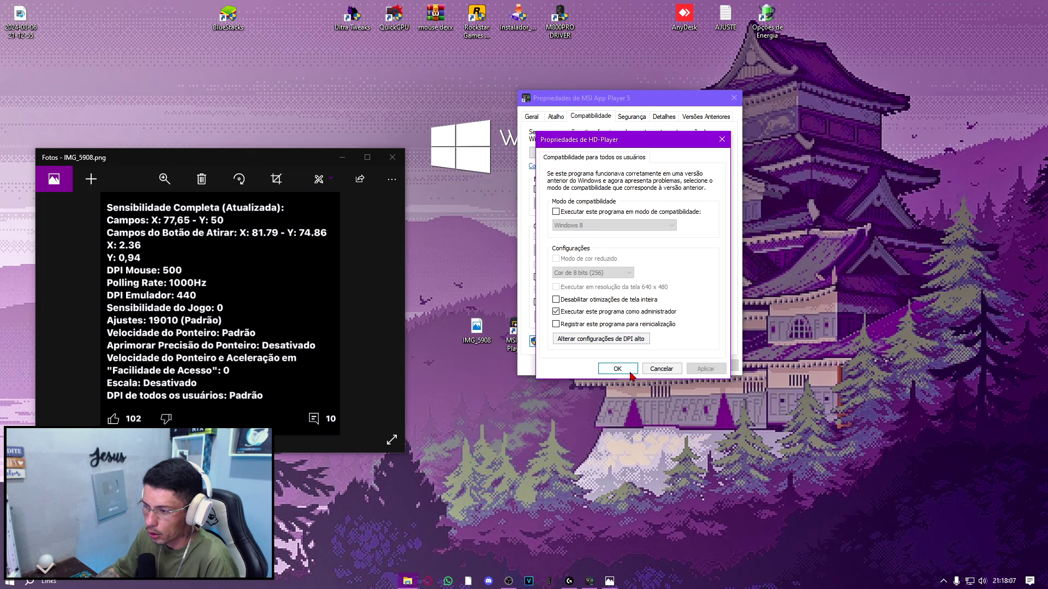
left_click(676, 370)
left_click(675, 365)
Step: Close the running emulator and relaunch MSI App Player 5 from the desktop shortcut
right_click(612, 286)
left_click(636, 321)
left_click(587, 582)
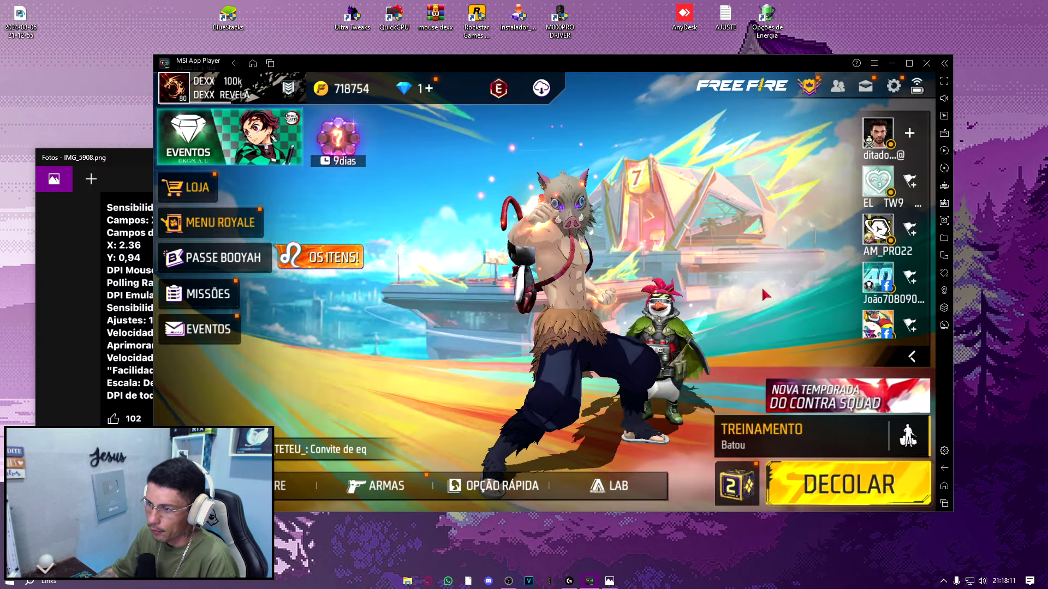
right_click(587, 586)
left_click(580, 561)
left_click(621, 306)
left_click(945, 582)
left_click(729, 477)
double_click(518, 330)
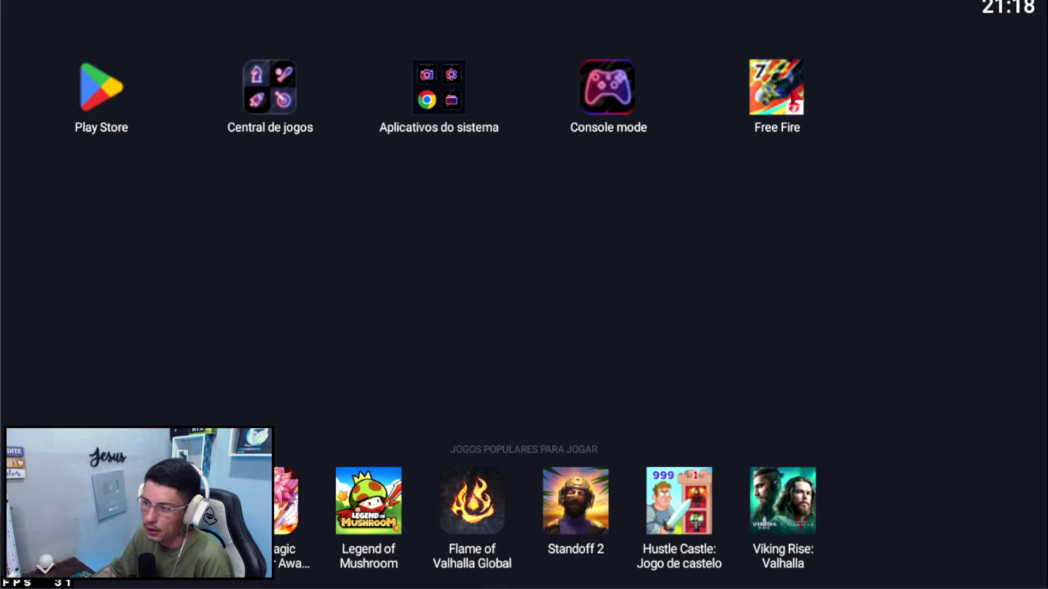
Step: Launch Free Fire in the emulator, dismiss the discount promotion and rotate the lobby character
left_click(796, 98)
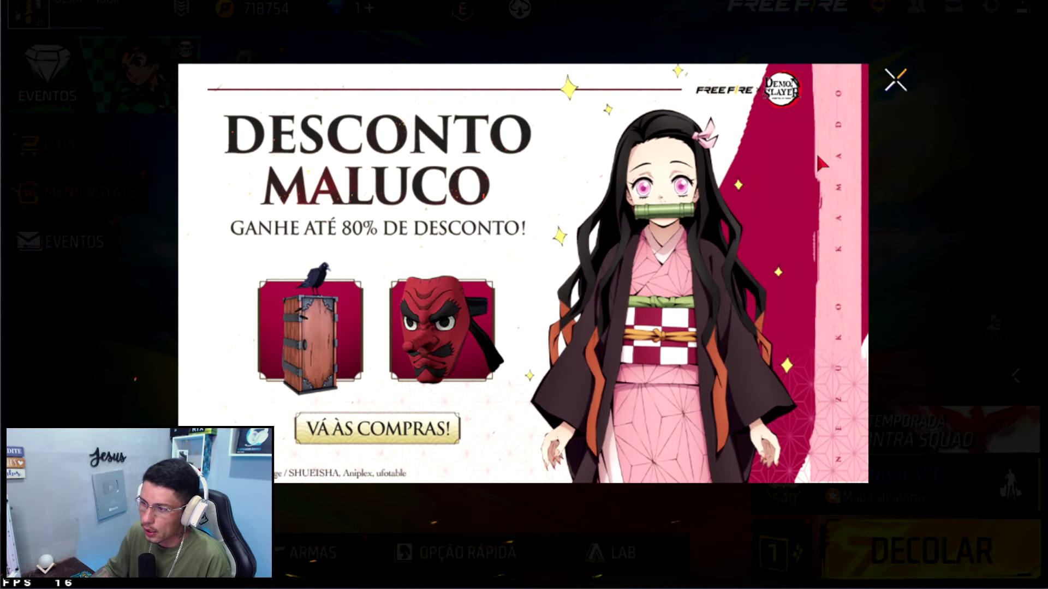
left_click(897, 83)
left_click_drag(635, 262, 539, 276)
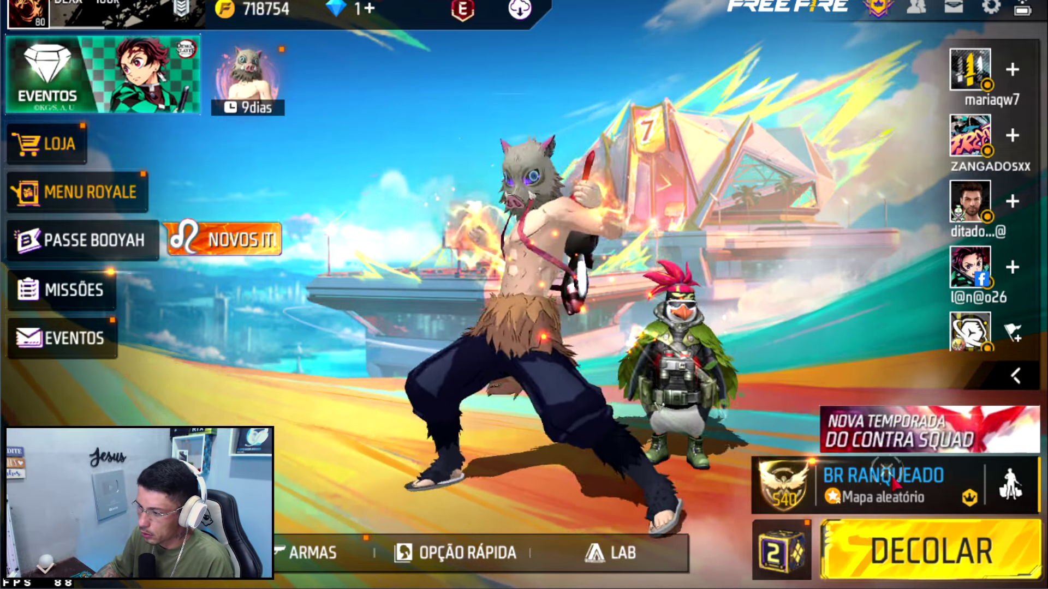
Step: Switch the game mode from BR Ranqueado to training and start the session
left_click(851, 483)
left_click(772, 519)
left_click(916, 551)
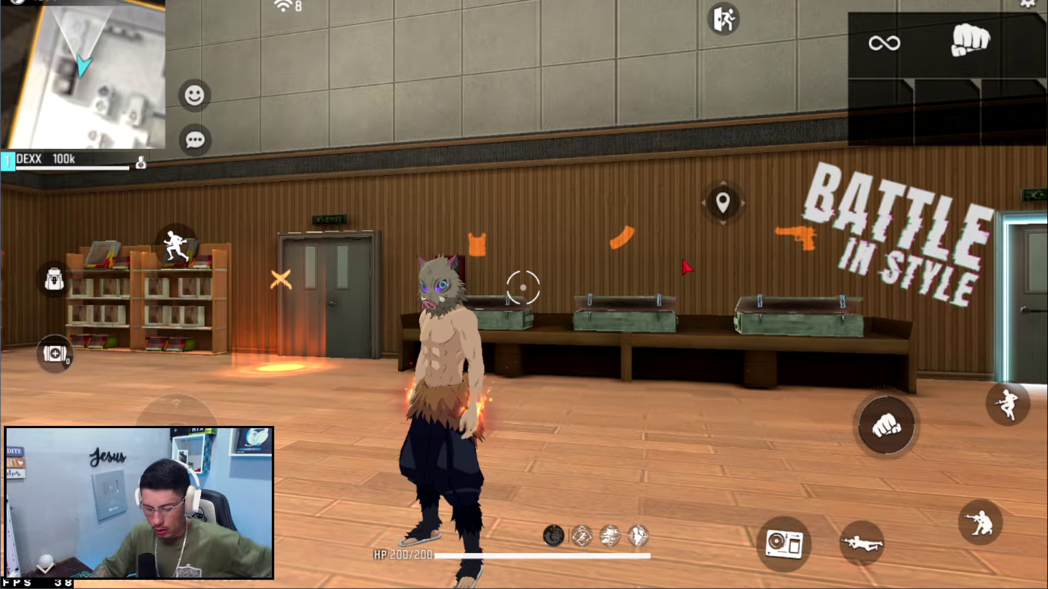
Step: Walk the character to the weapon crate in the training room and open the weapons selection
key("F1")
key("e")
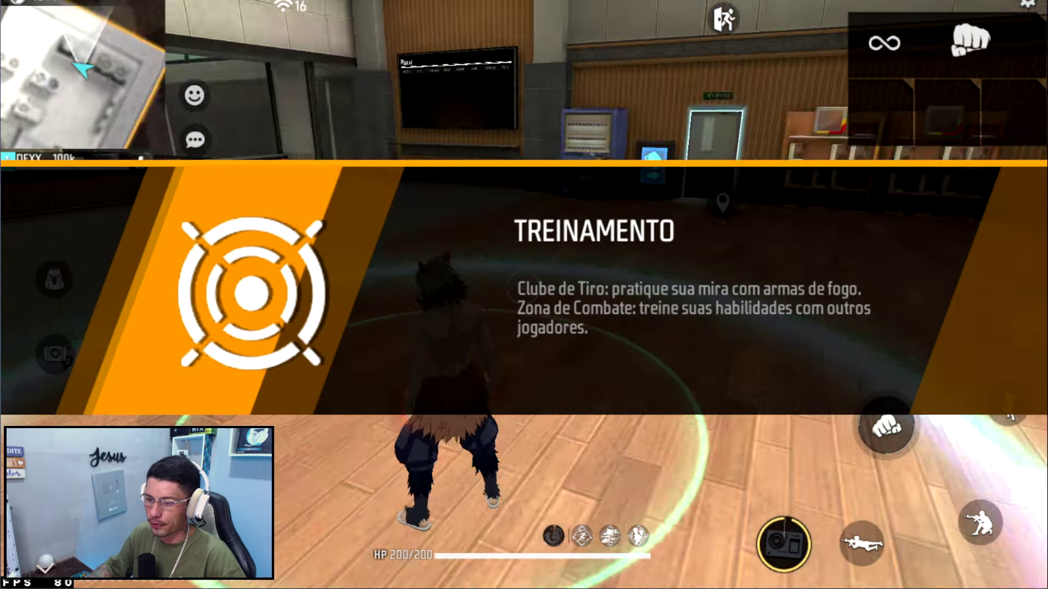
key("w")
key("c")
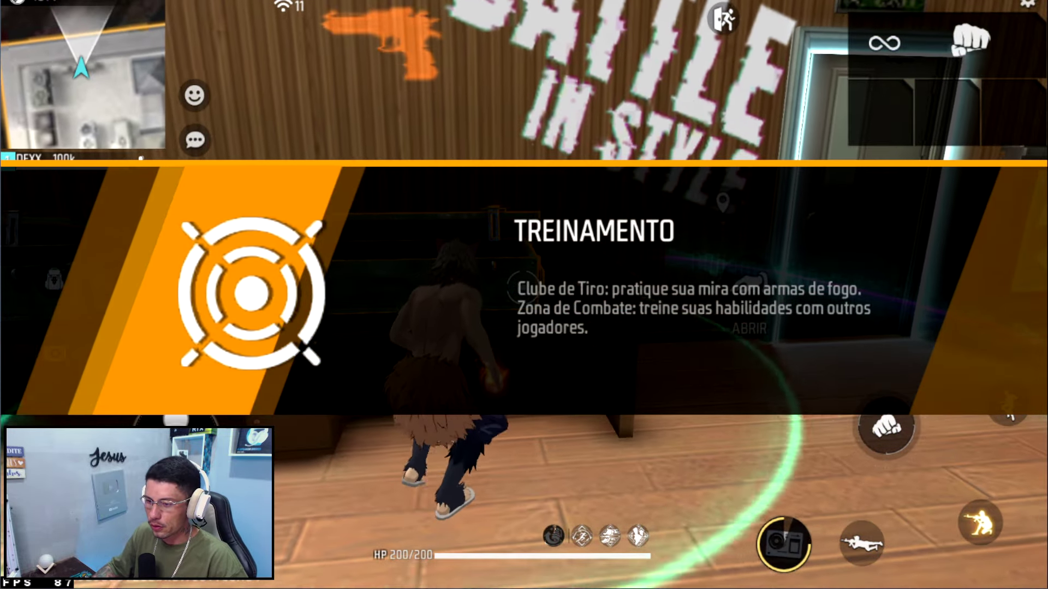
key("F1")
left_click(751, 300)
Step: Equip the UMP from the submachine guns in both primary weapon slots
left_click(636, 111)
left_click(538, 108)
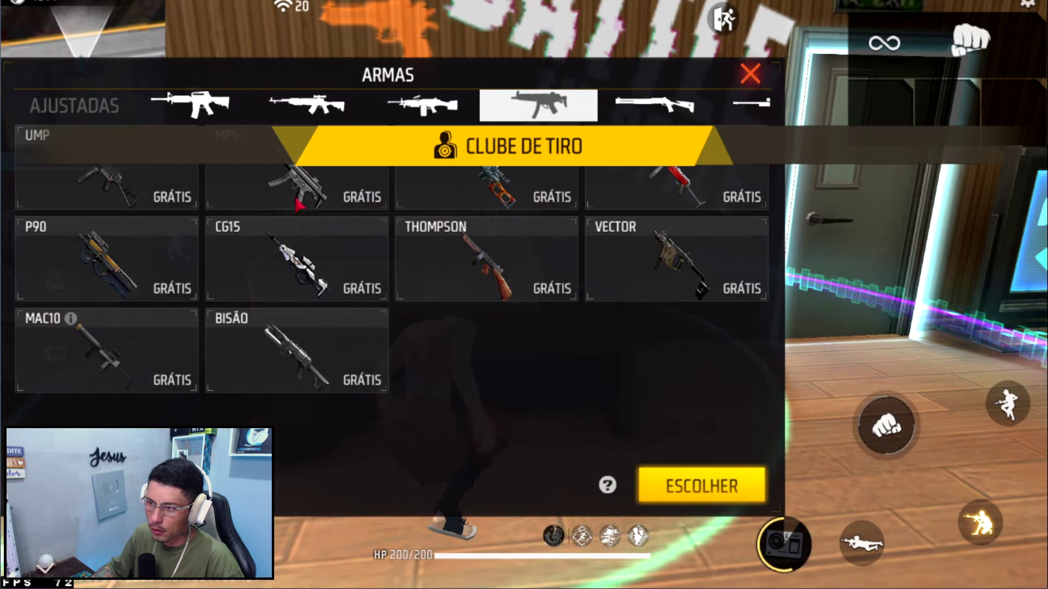
left_click(143, 229)
left_click(706, 488)
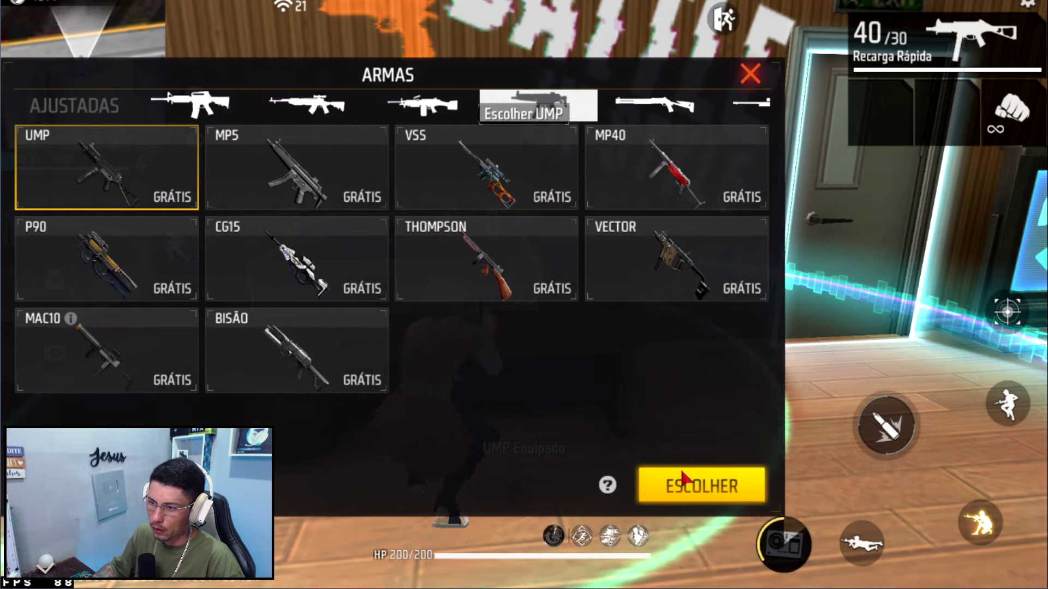
left_click(682, 483)
Step: Equip the Águia do Deserto from the pistols
left_click_drag(661, 112, 463, 115)
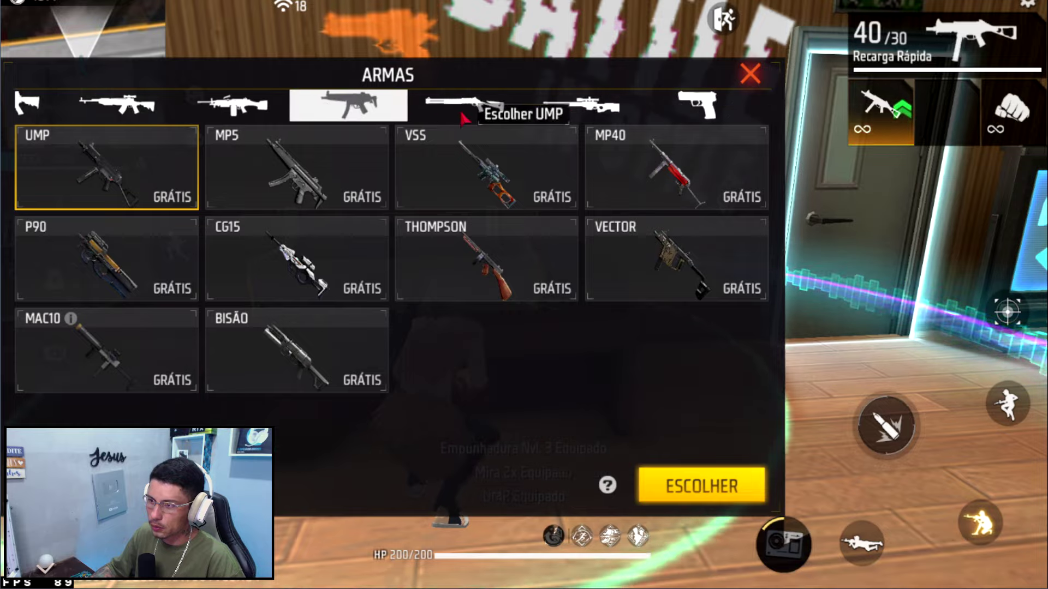
left_click(581, 109)
left_click(294, 167)
left_click(701, 486)
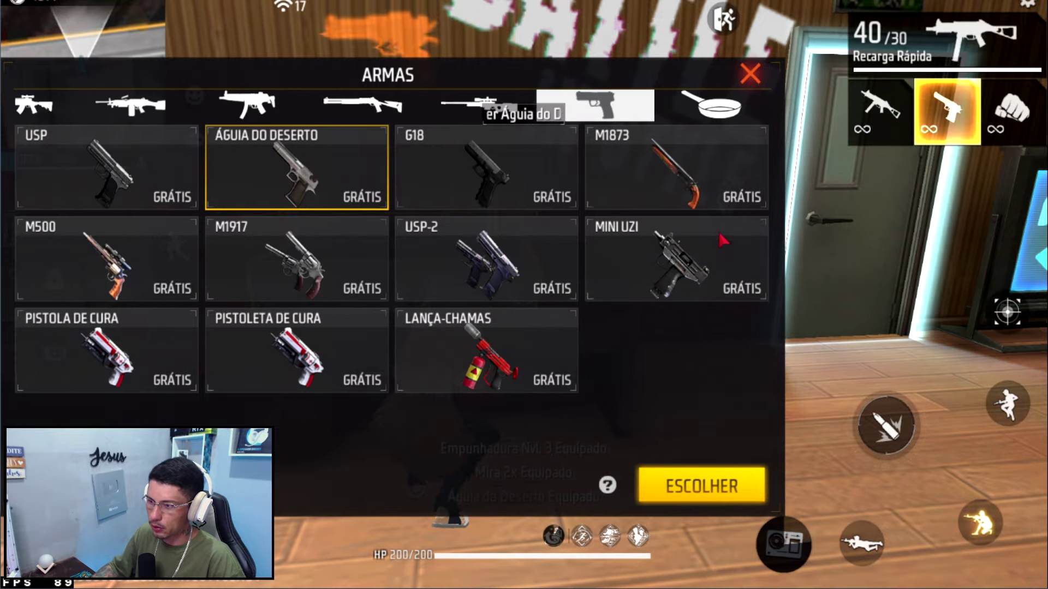
Step: Equip the Bastão melee weapon, close the weapons selection and run toward the shooting range
left_click(713, 104)
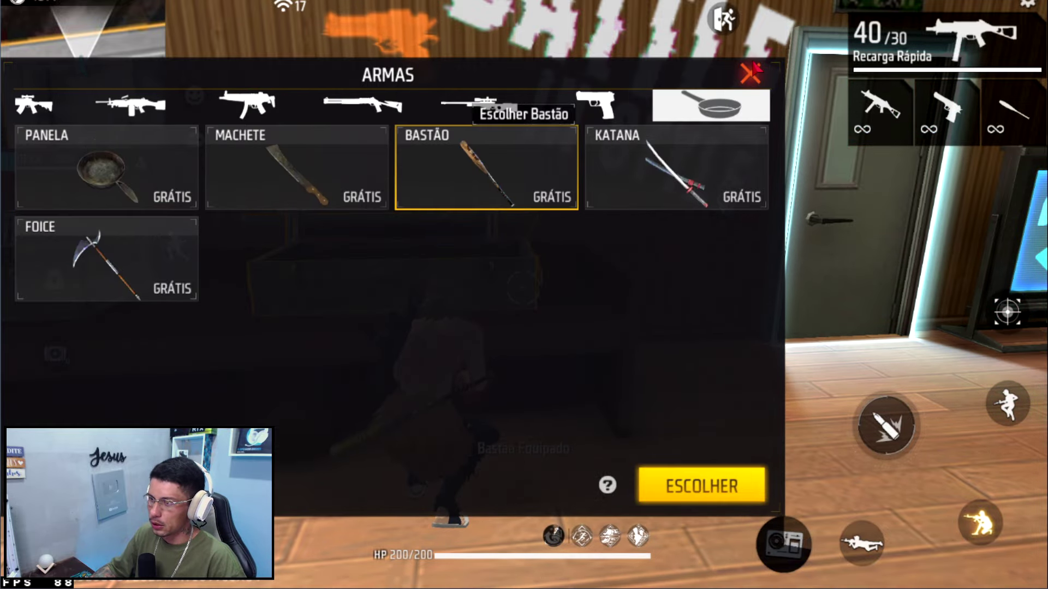
left_click(751, 72)
key("w")
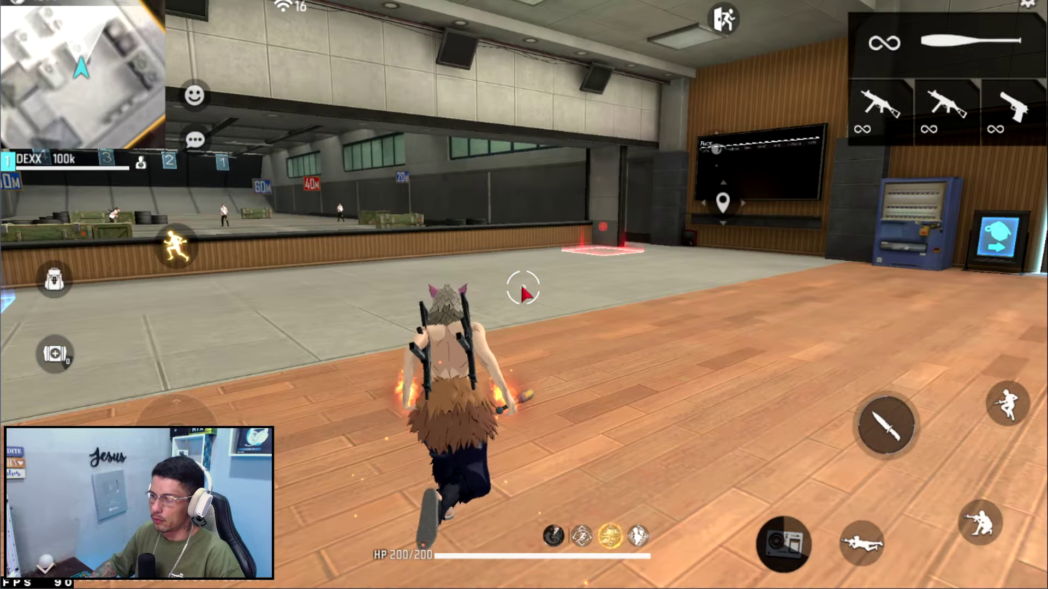
Step: Draw the UMP, fire a test burst at the dummies near the back wall, and switch to the bat to run back
key("1")
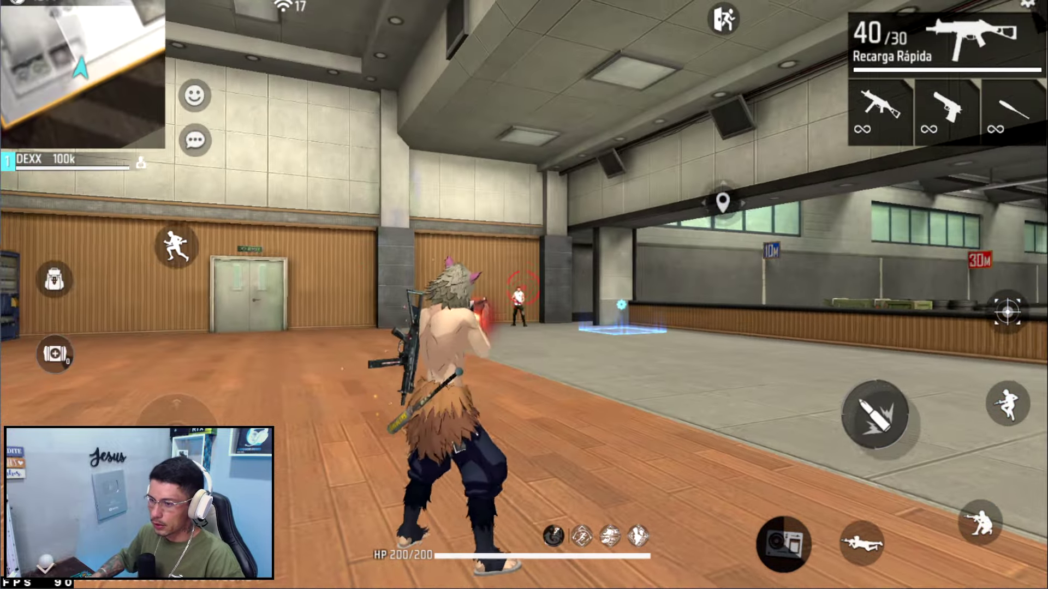
left_click(523, 287)
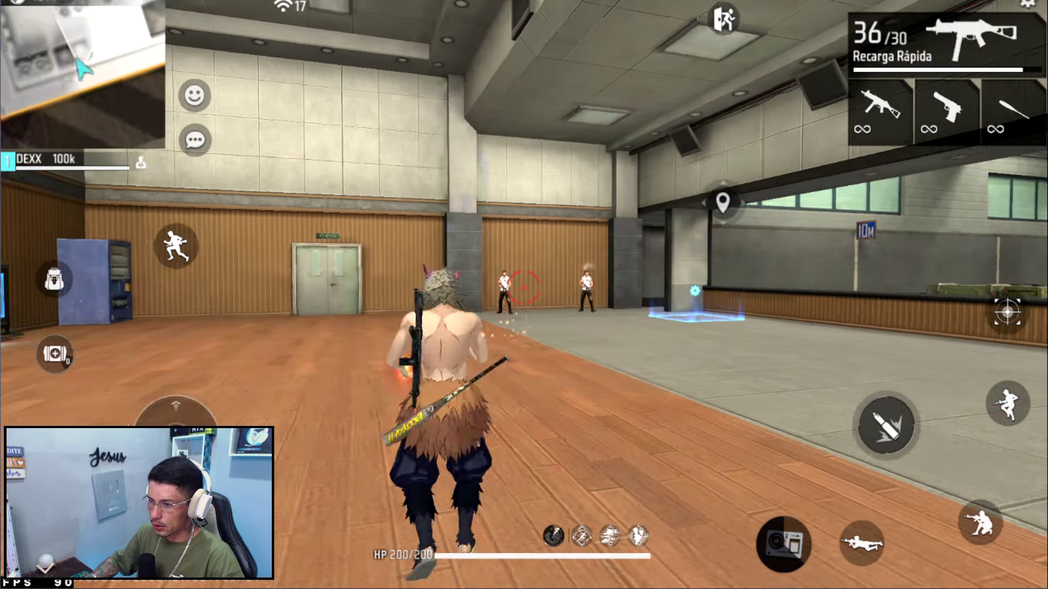
key("1")
key("w")
key("3")
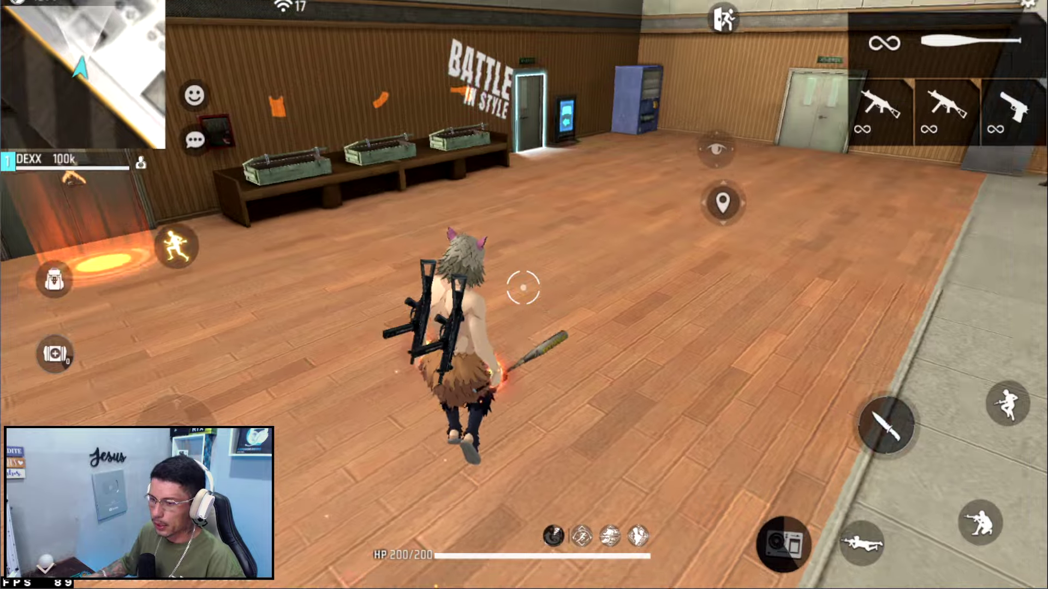
Step: Fire UMP bursts at the head of the dummy nearest the double door from the wooden floor
key("1")
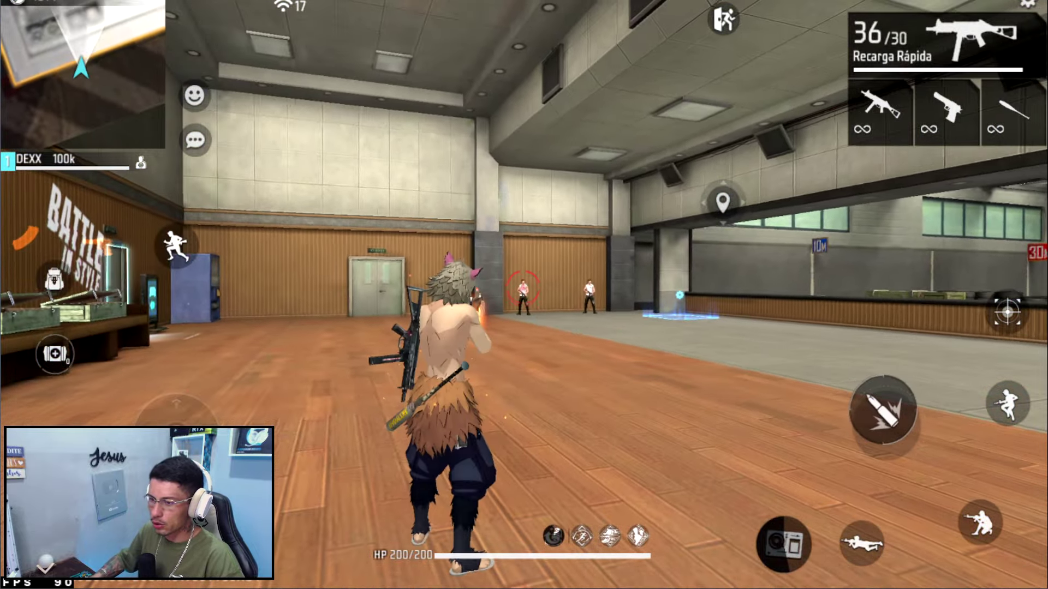
left_click(523, 287)
left_click(522, 288)
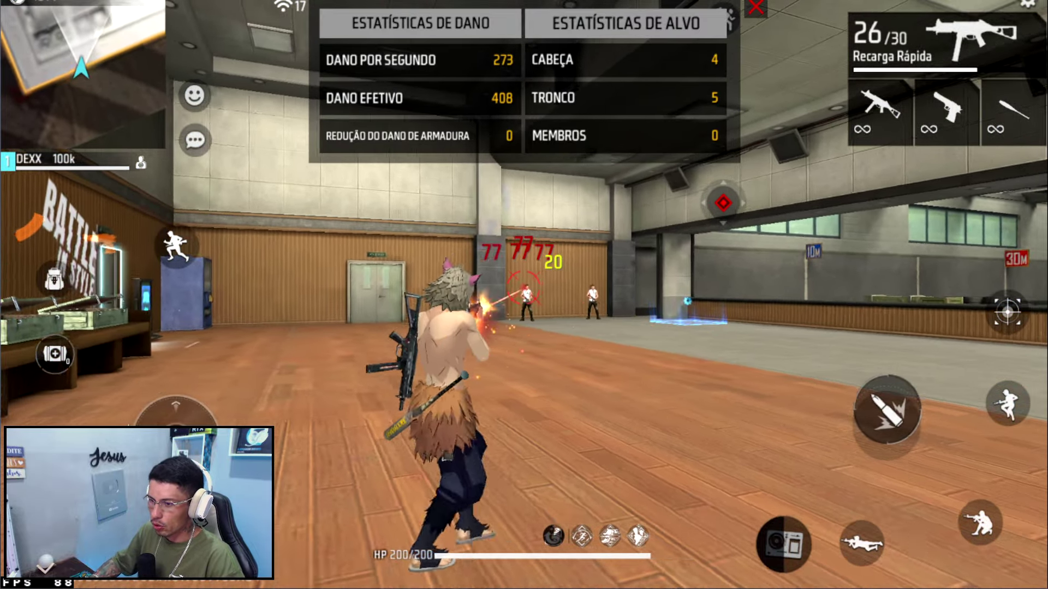
key("w")
key("2")
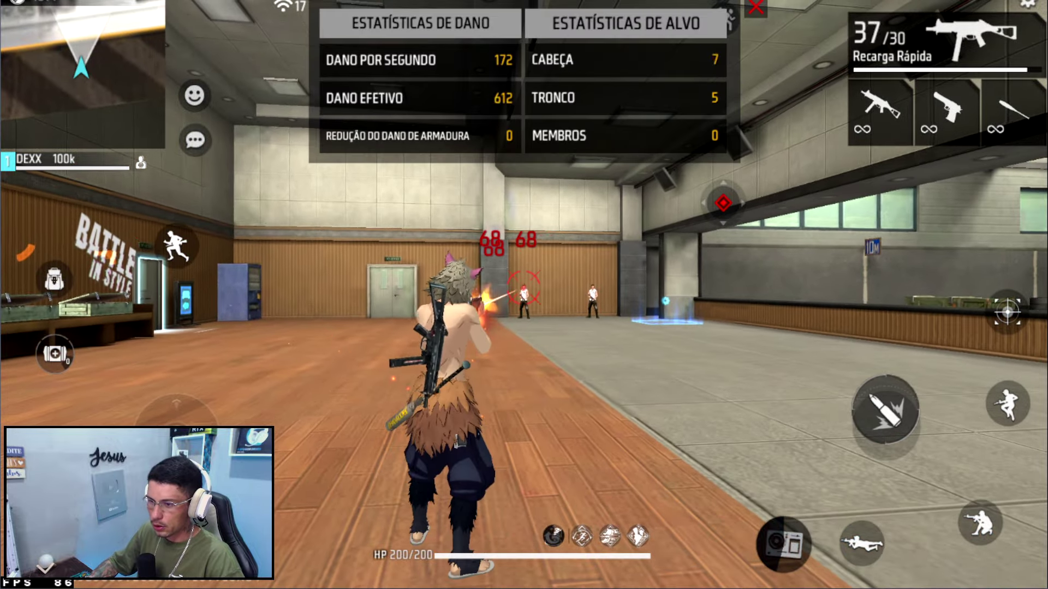
Step: Keep testing UMP headshots on both back-wall dummies between short runs, reloading before moving toward the grey floor
left_click(523, 287)
key("w")
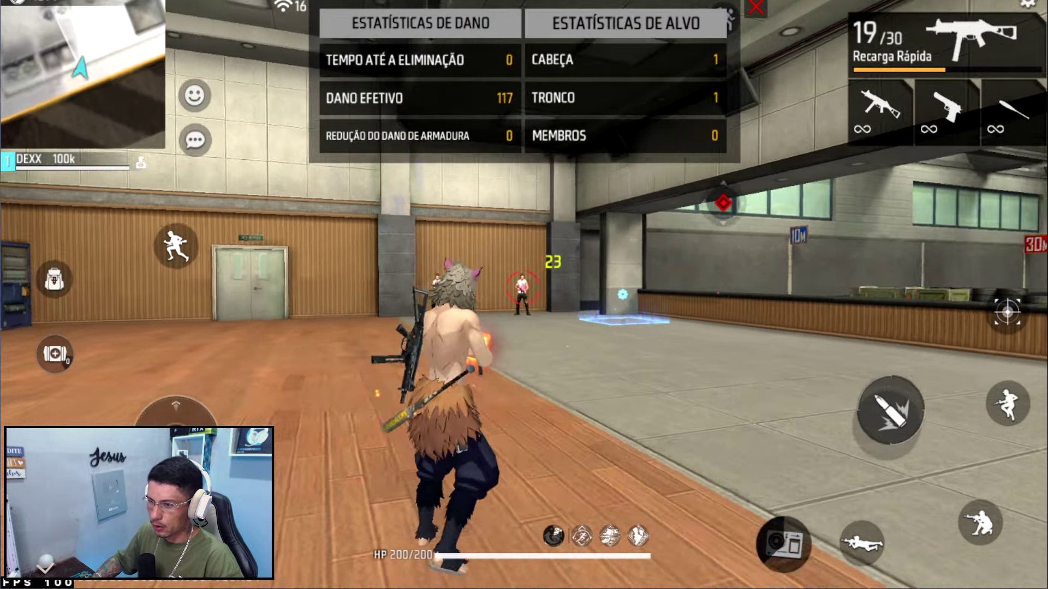
left_click(523, 288)
left_click(522, 288)
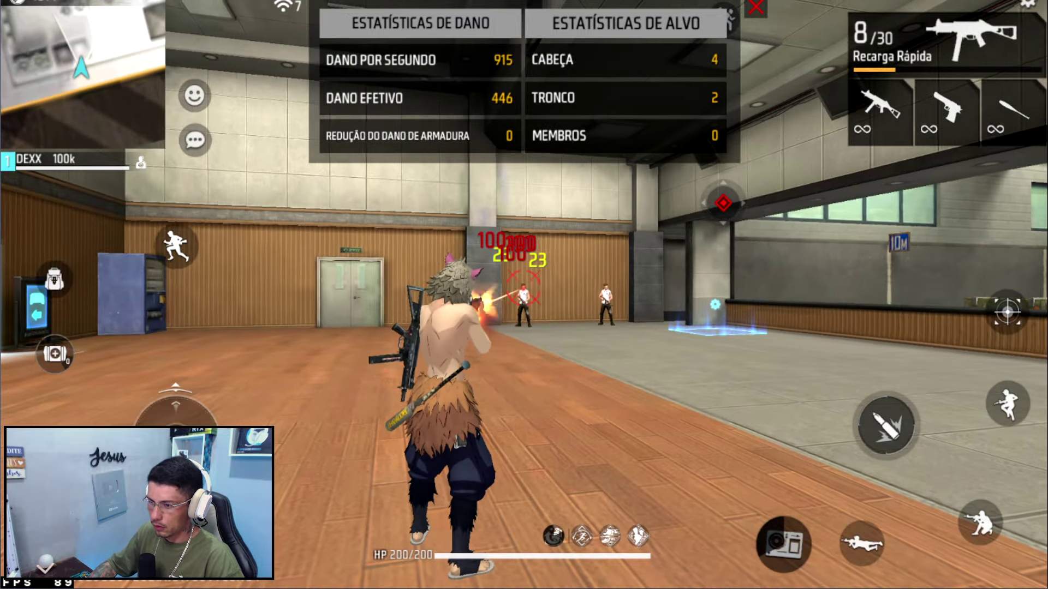
left_click(522, 287)
key("1")
key("w")
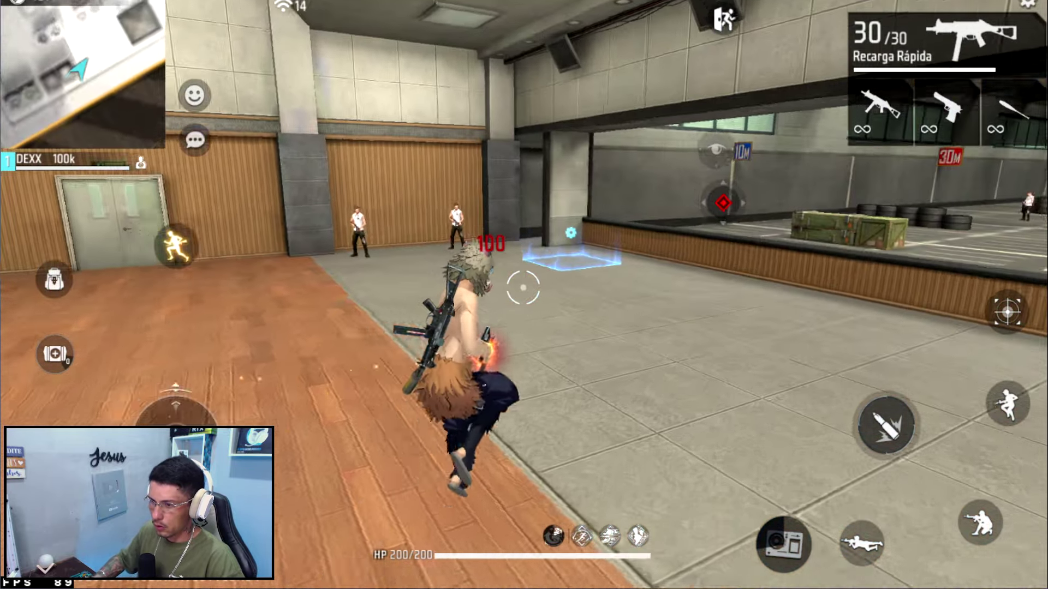
Step: Fire UMP bursts at the dummy from the edge of the grey floor, then strafe sideways across it and reload
key("d")
left_click(523, 288)
left_click(522, 288)
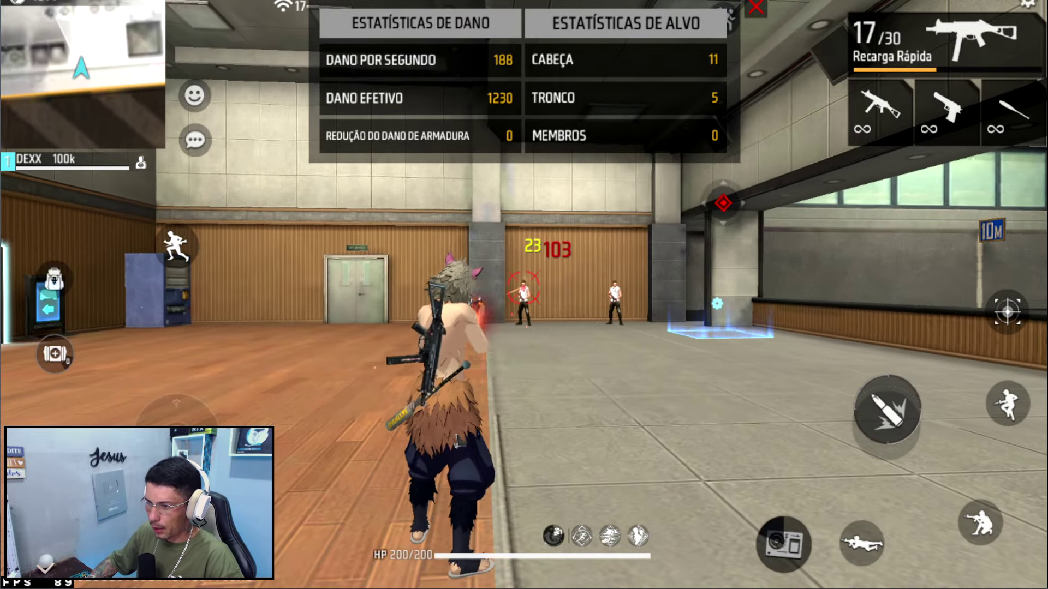
left_click(523, 288)
key("d")
key("a")
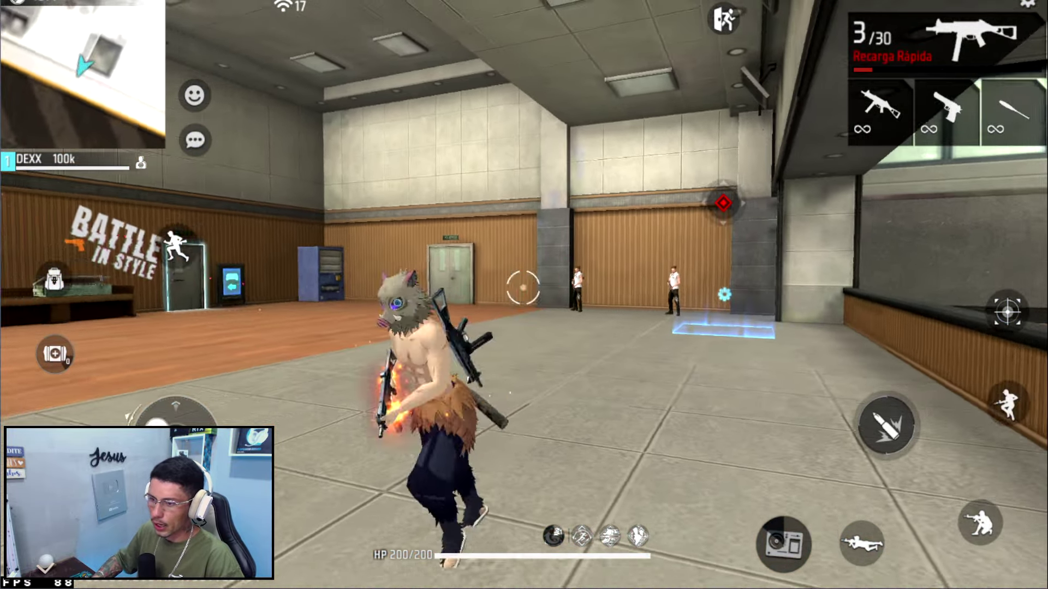
key("a")
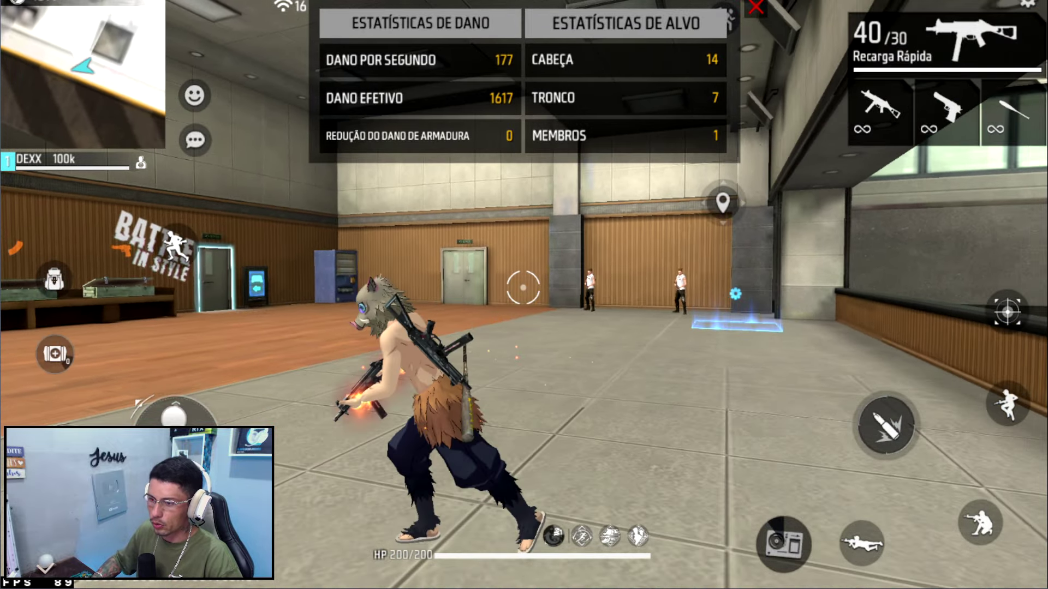
Step: Fire the UMP, run a lap past the vending machine area while swapping weapons, and shoot the dummy again from the floor border
left_click(523, 288)
key("a")
key("2")
key("1")
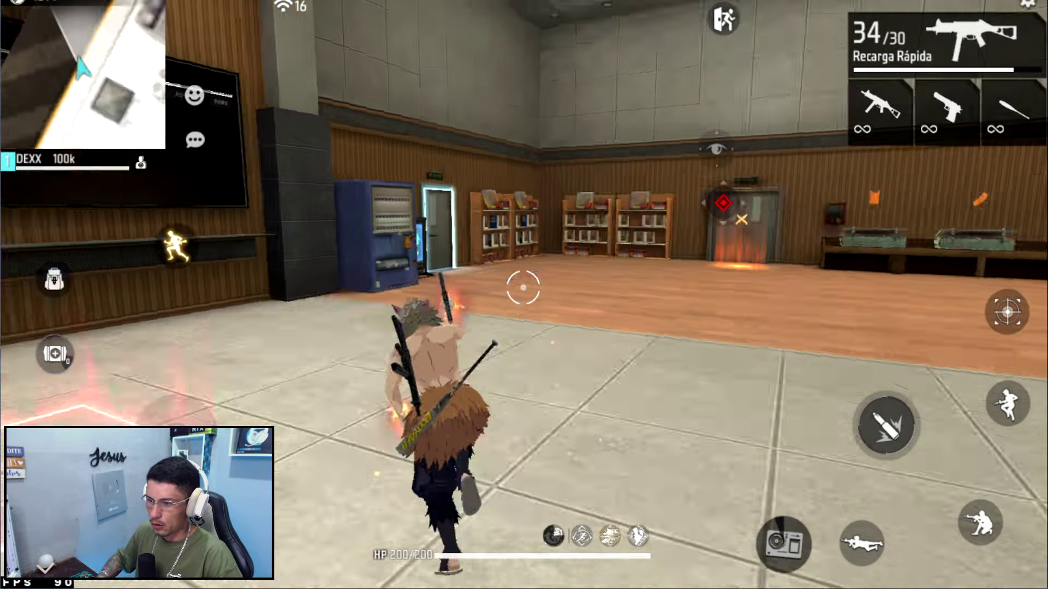
key("e")
left_click(523, 288)
key("a")
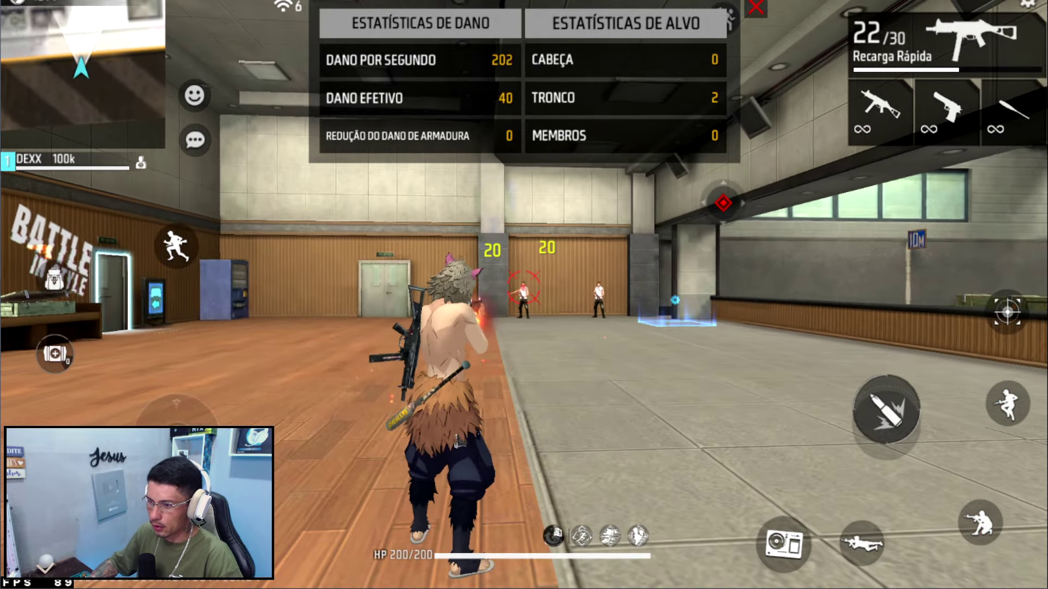
Step: Strafe from side to side on the grey floor while emptying the UMP magazine at the dummies
key("a")
key("d")
left_click(522, 288)
key("a")
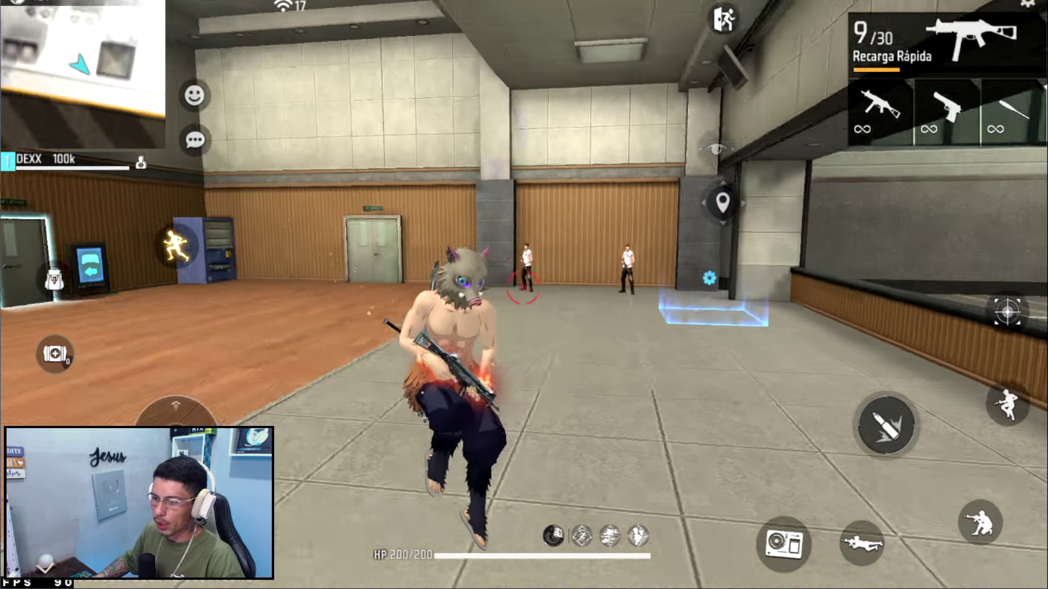
left_click(523, 288)
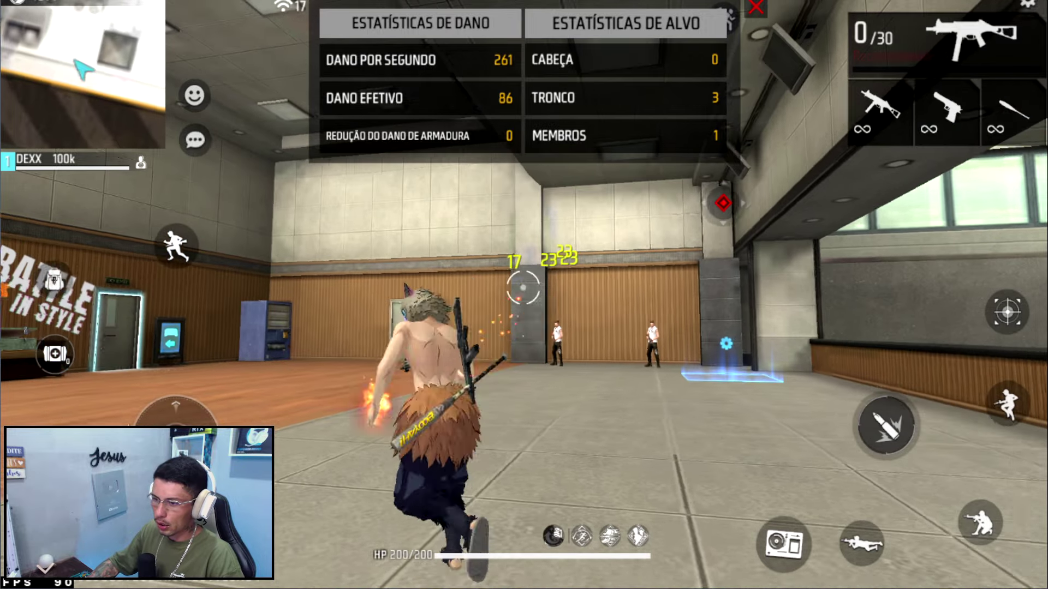
key("a")
key("F1")
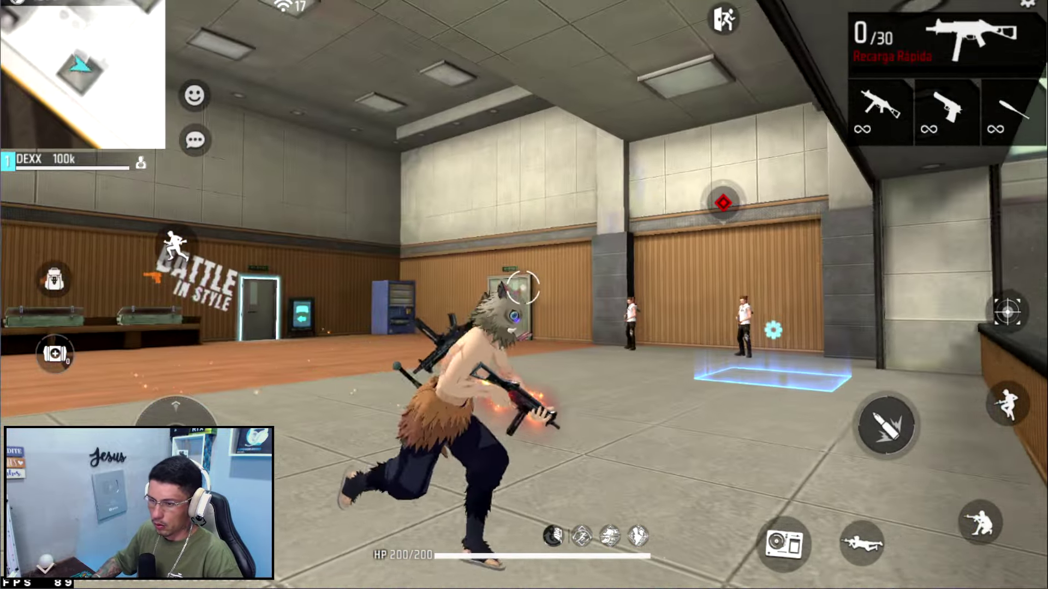
Step: Test the Águia do Deserto on the back-wall dummies with single headshots while strafing on the wooden floor
key("1")
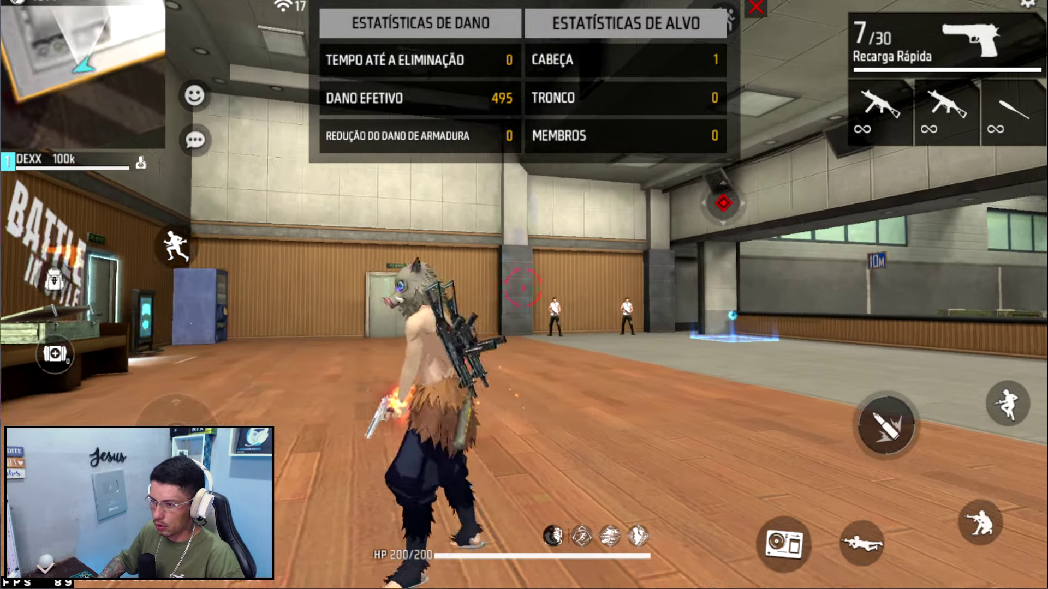
left_click(523, 287)
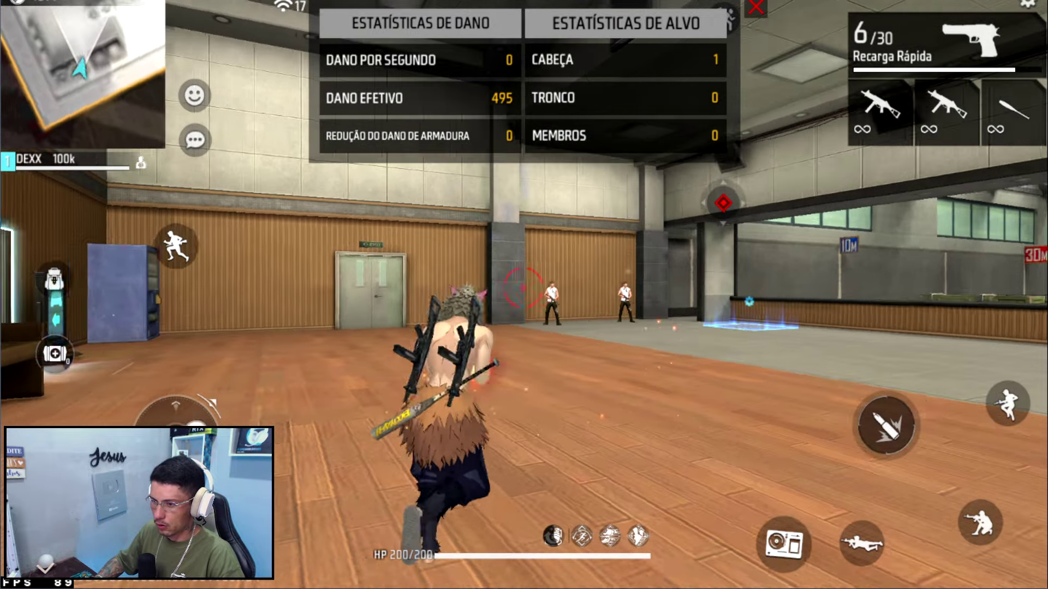
key("d")
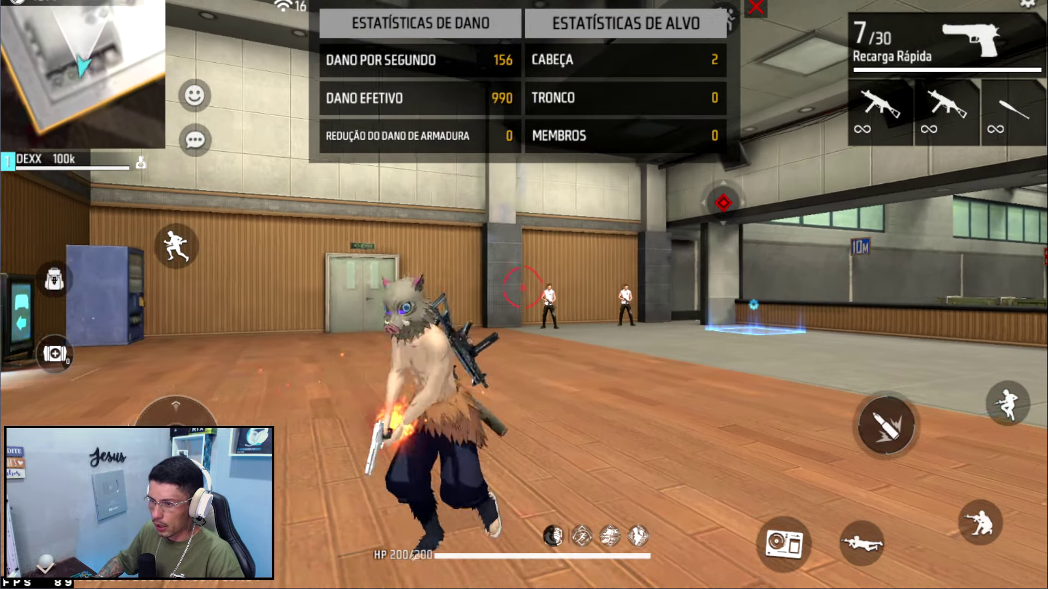